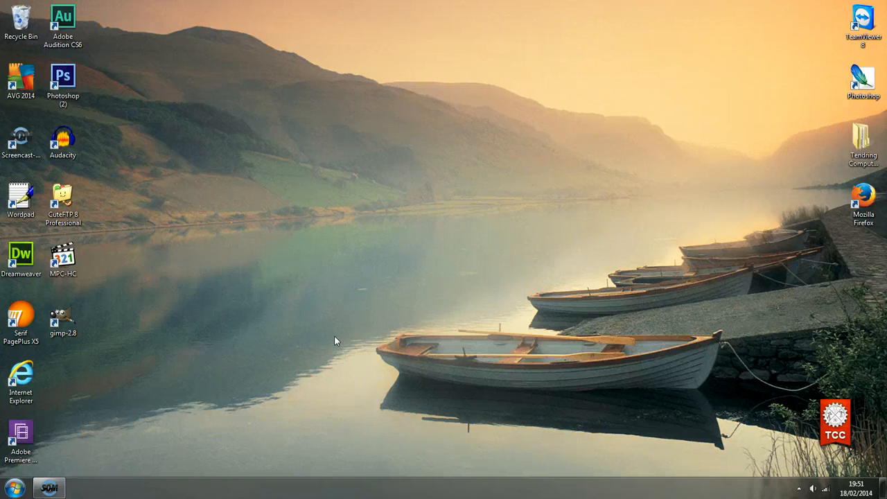
Open Windows Explorer at the Computer view with Windows+E
key("super+e")
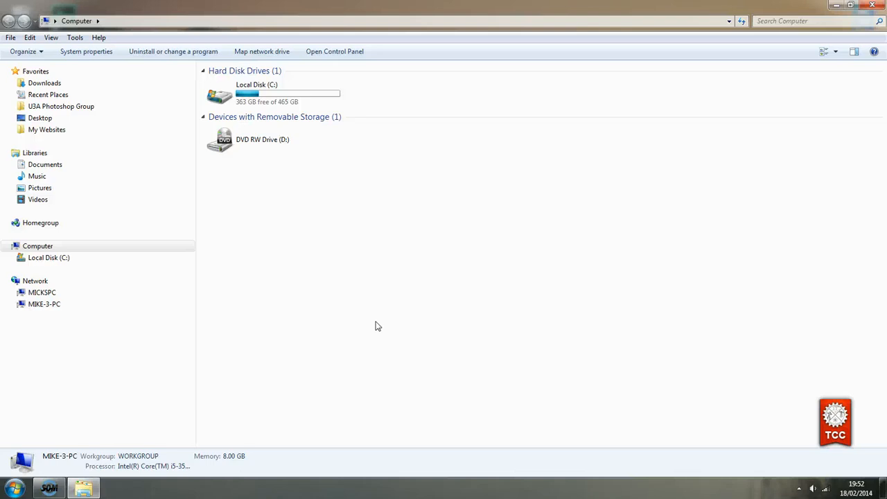
Browse Desktop > Tendring Computer Club > Photo Project to show its six animal folders
left_click(33, 119)
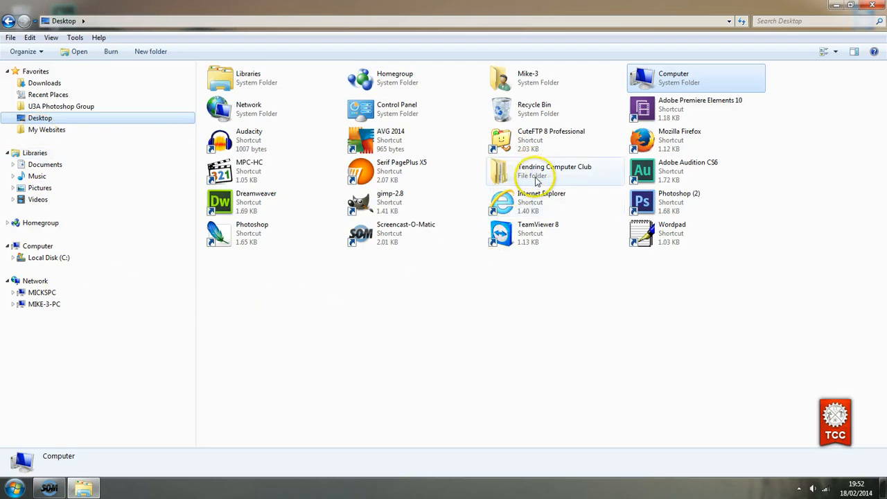
mouse_move(534, 179)
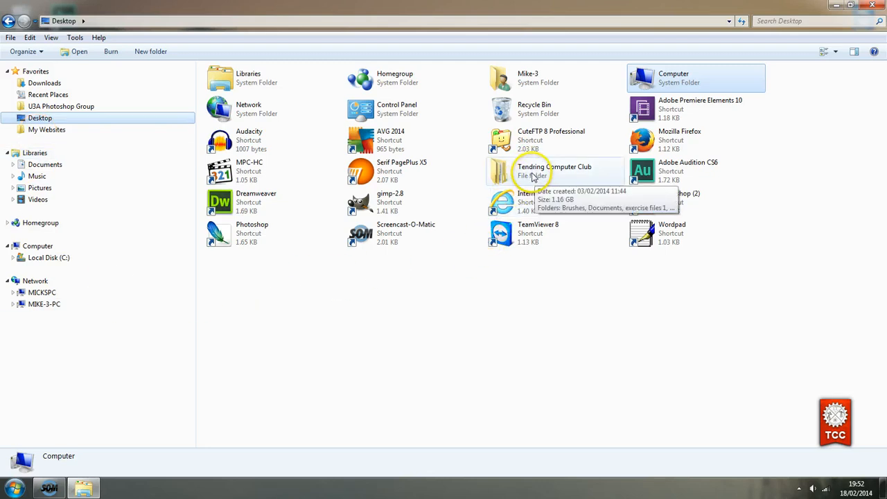
double_click(520, 172)
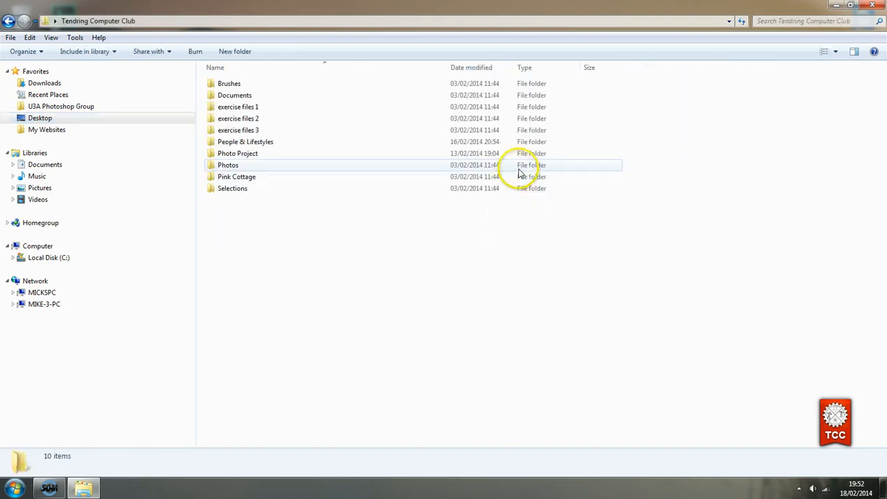
double_click(248, 154)
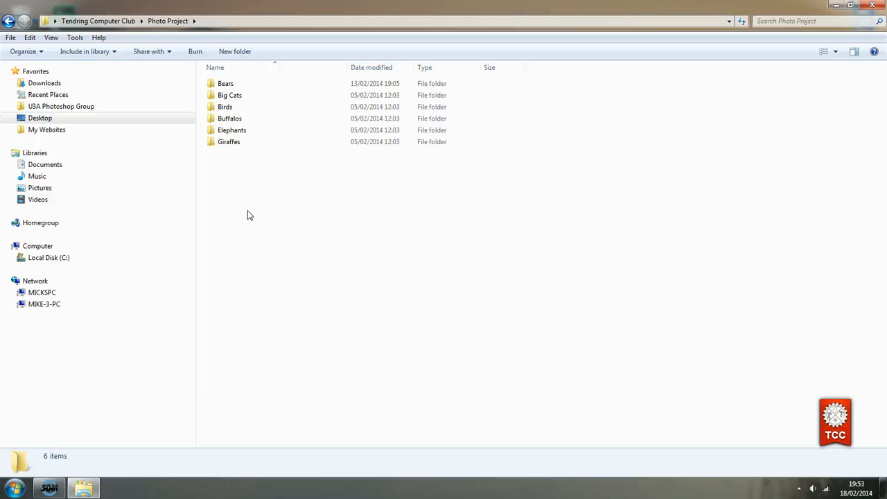
Create a folder named temp in Photo Project and check that it's empty
left_click(234, 53)
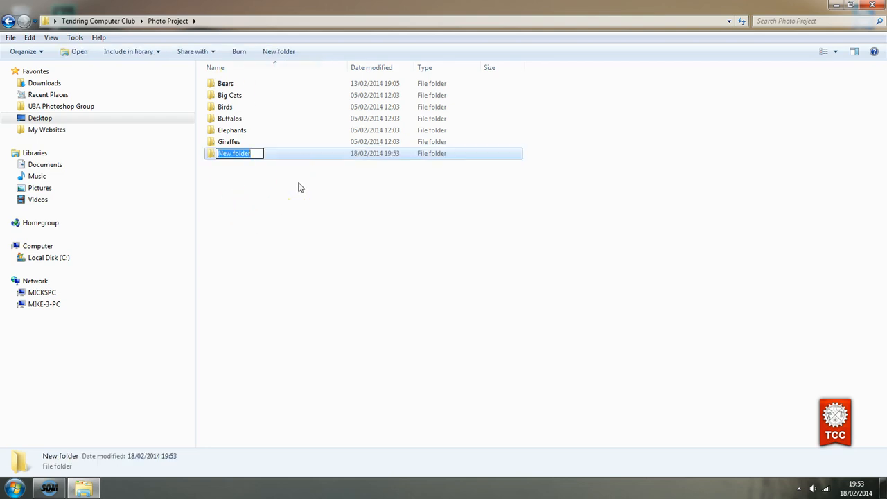
type("temp")
key("Return")
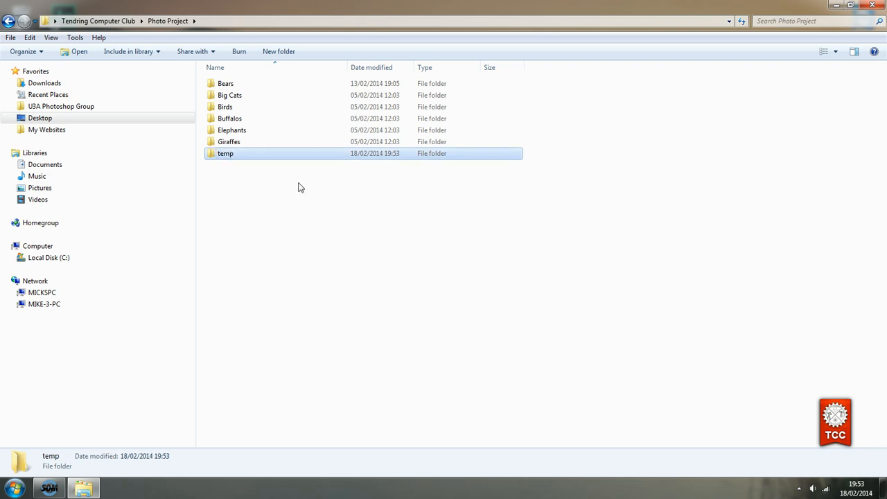
double_click(223, 156)
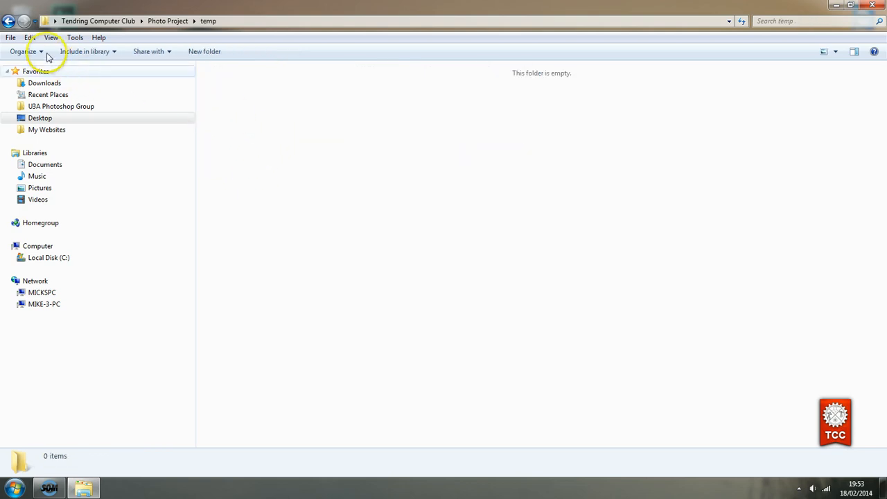
left_click(9, 22)
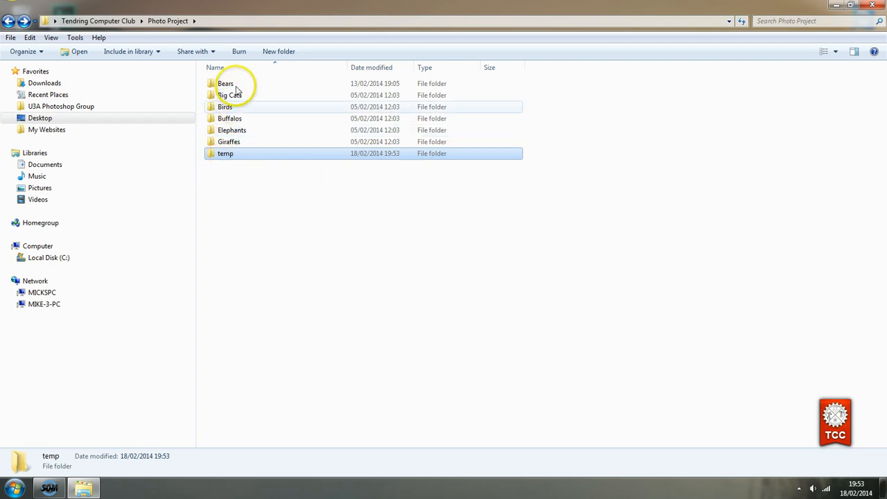
Copy Bears (42).JPG from the Bears folder to the clipboard
mouse_move(225, 88)
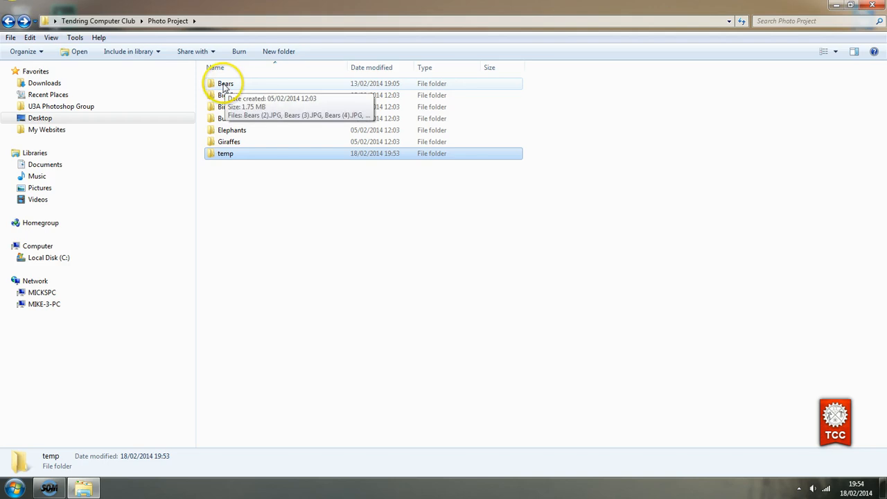
double_click(224, 86)
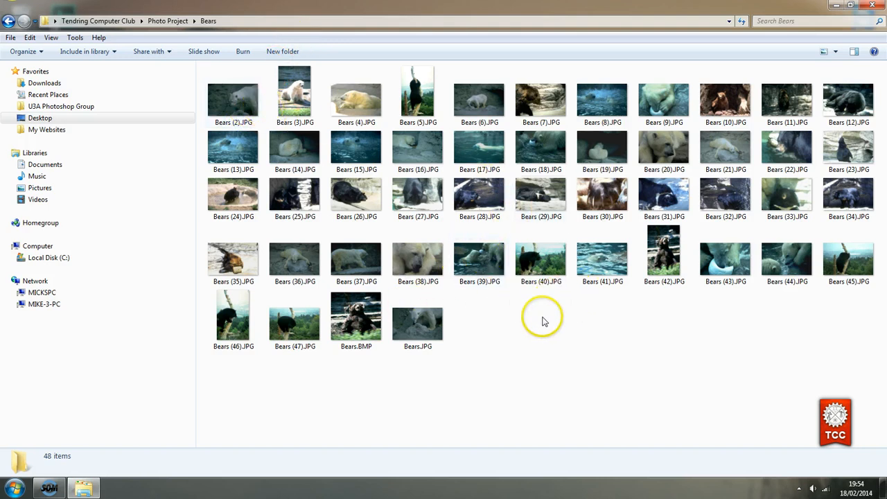
left_click(662, 257)
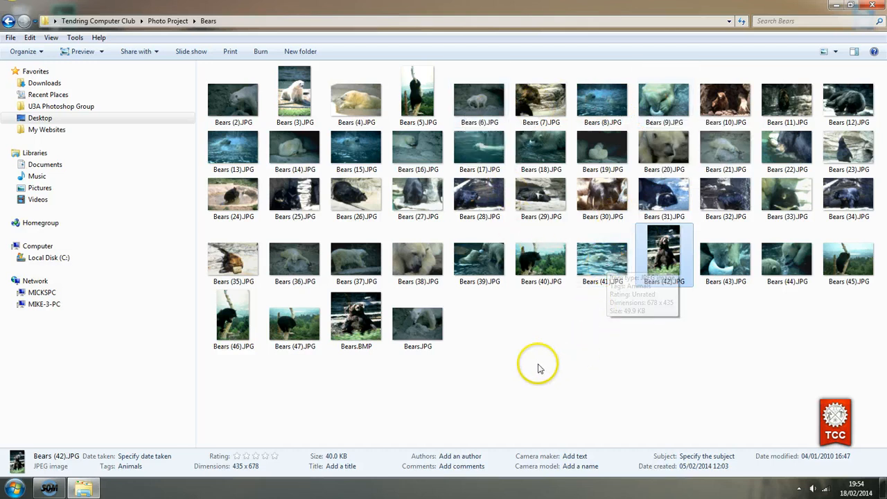
right_click(650, 253)
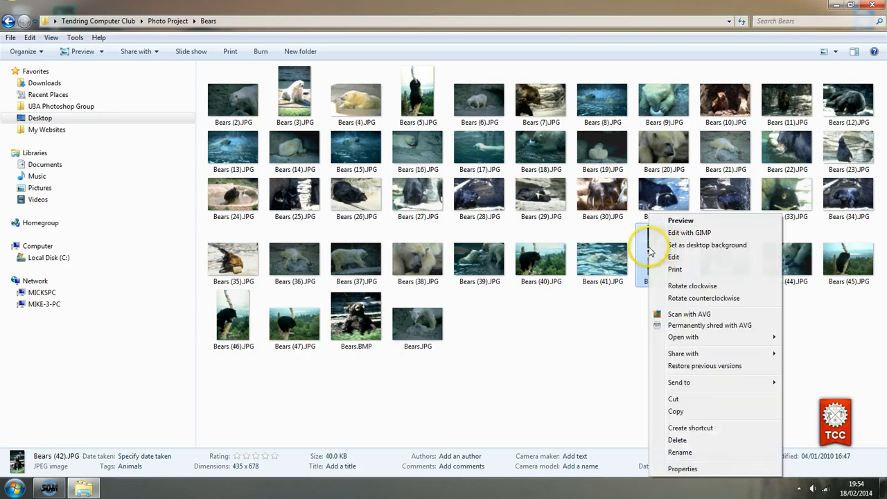
left_click(675, 412)
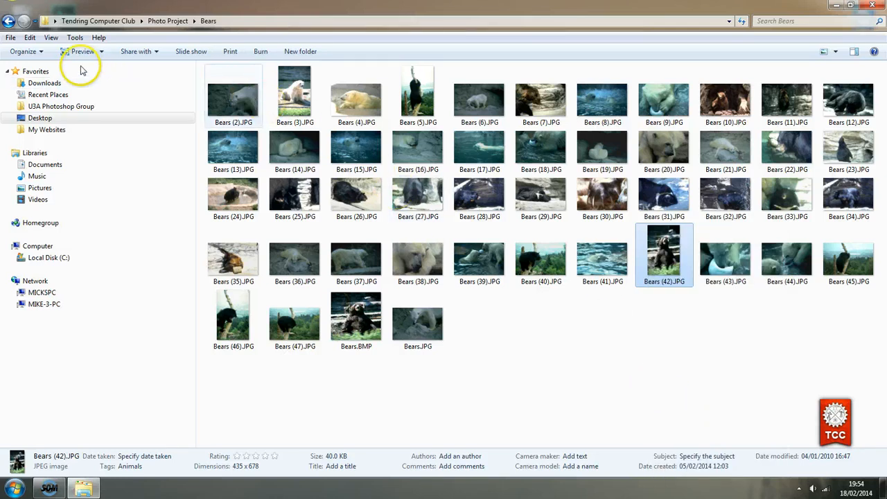
left_click(29, 40)
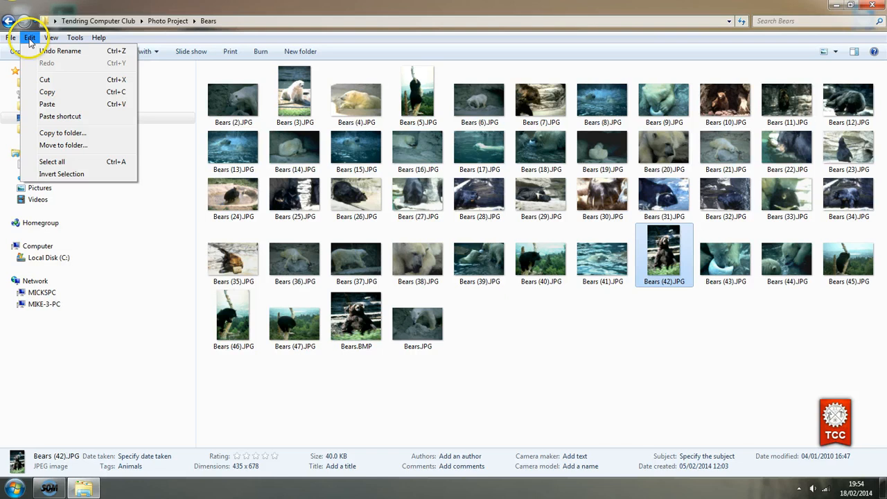
left_click(50, 95)
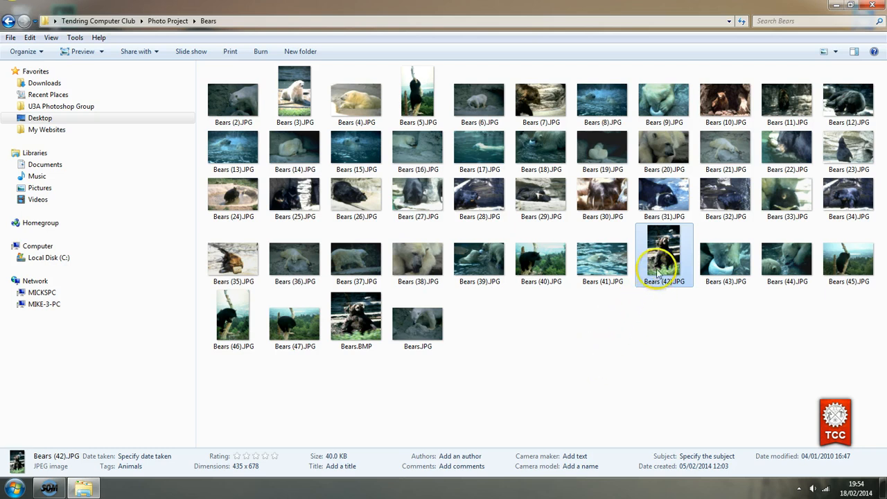
mouse_move(655, 265)
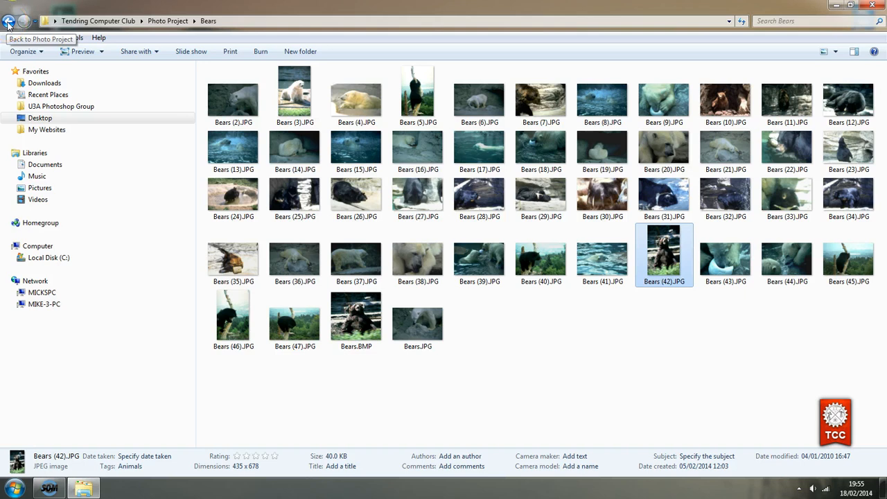
Paste the copied Bears (42).JPG into the empty temp folder
left_click(166, 22)
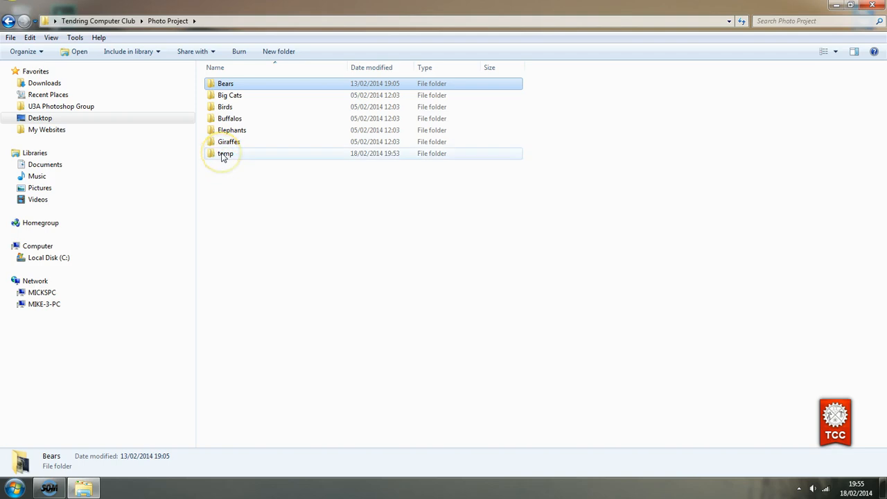
double_click(223, 155)
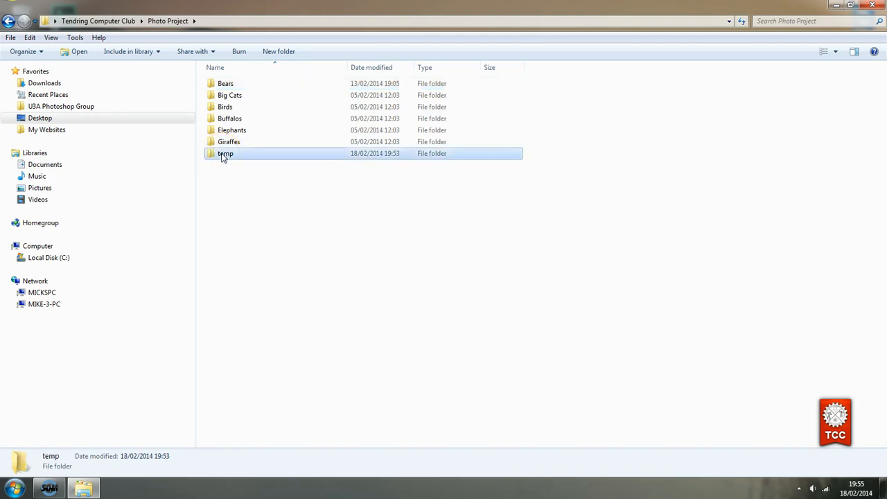
left_click(227, 156)
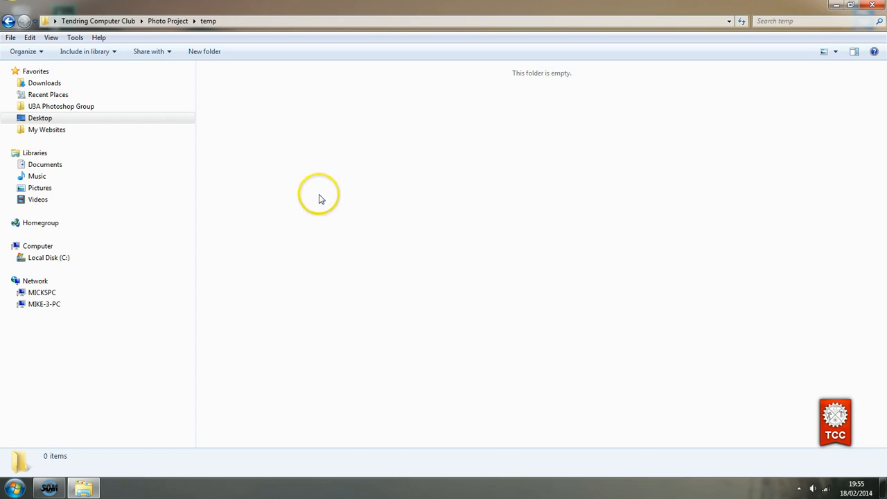
right_click(389, 216)
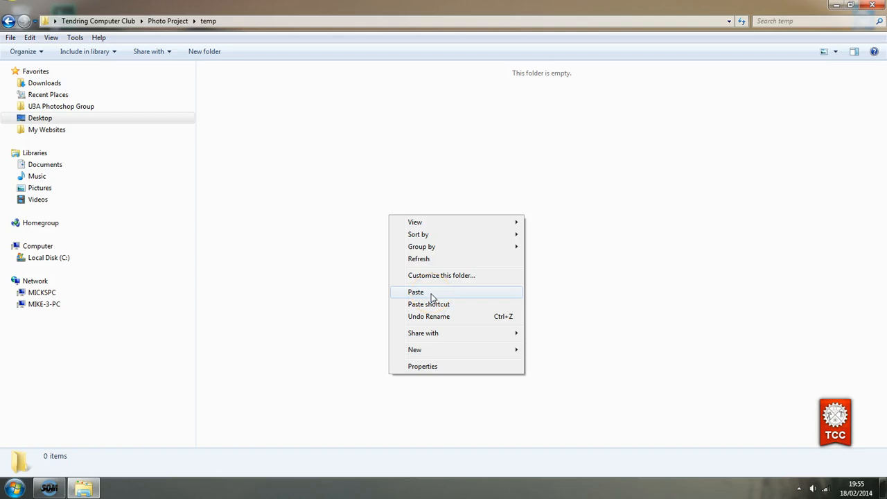
left_click(366, 291)
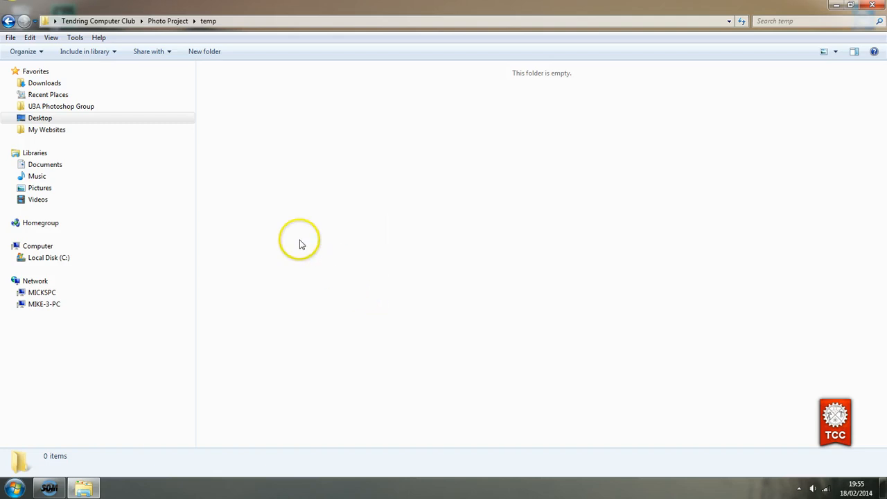
left_click(29, 39)
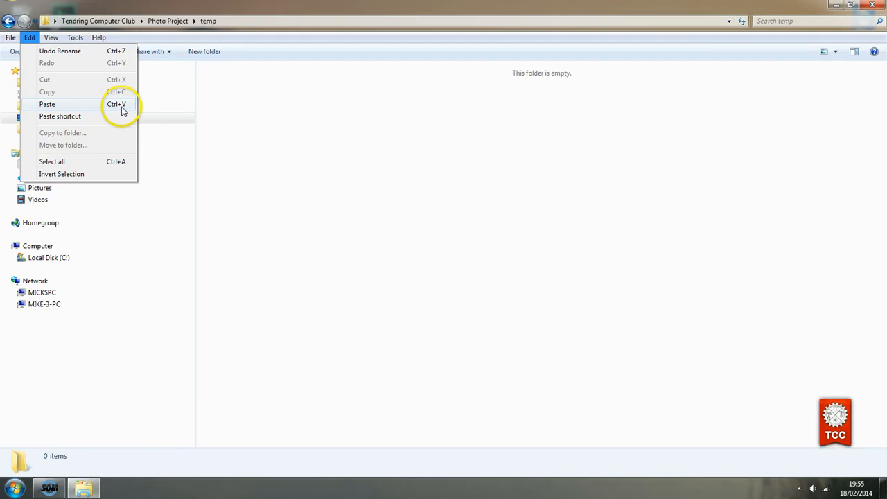
left_click(434, 243)
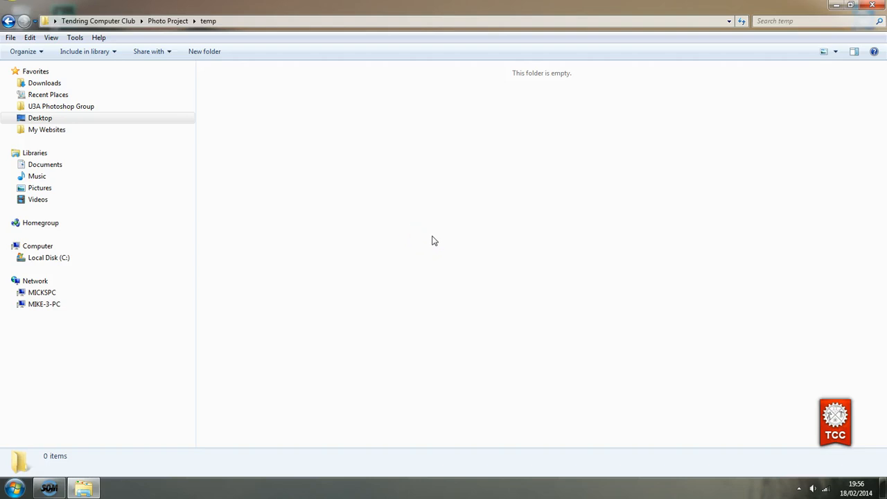
key("ctrl+v")
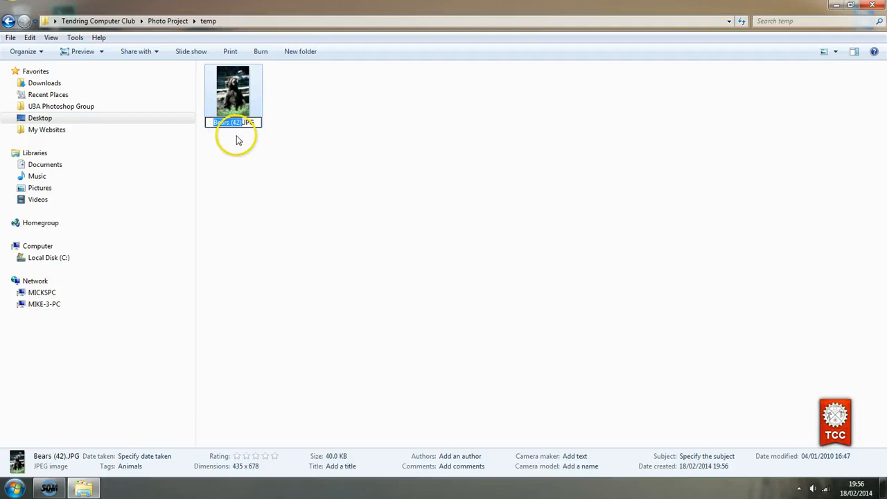
Rename the pasted Bears (42).JPG to Bear.JPG and go back to Photo Project
left_click_drag(211, 124, 239, 125)
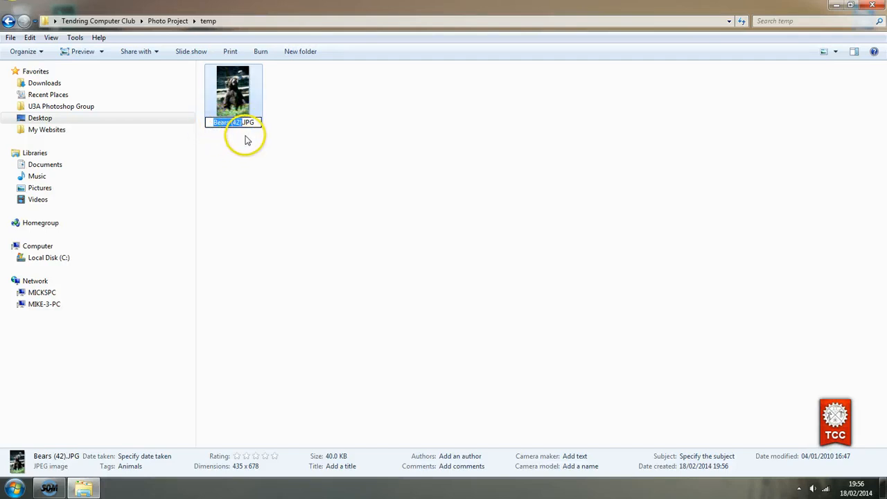
left_click_drag(215, 123, 244, 122)
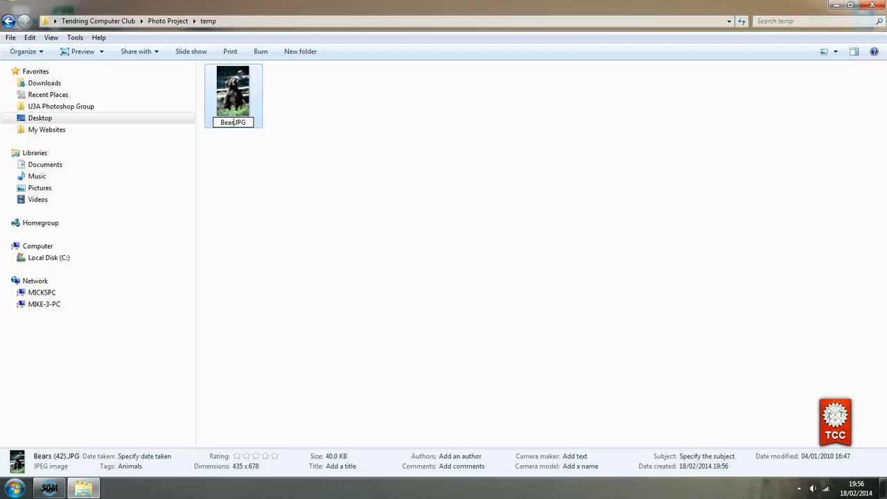
key("Return")
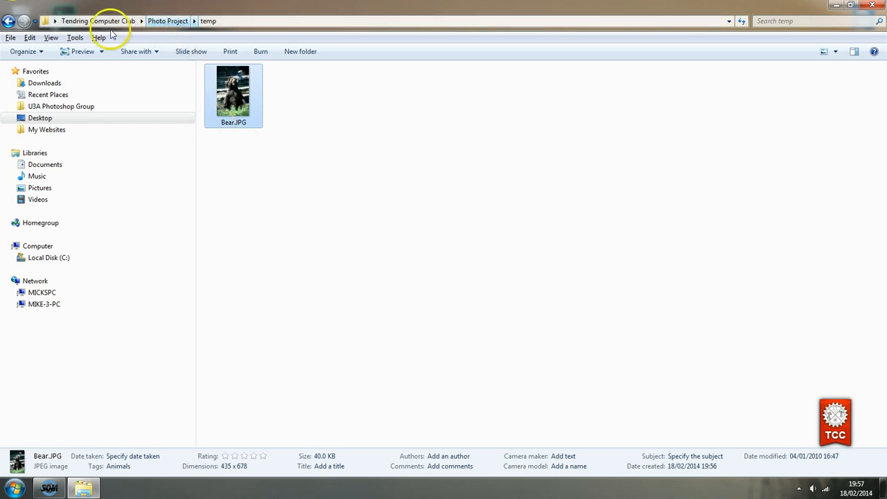
left_click(164, 22)
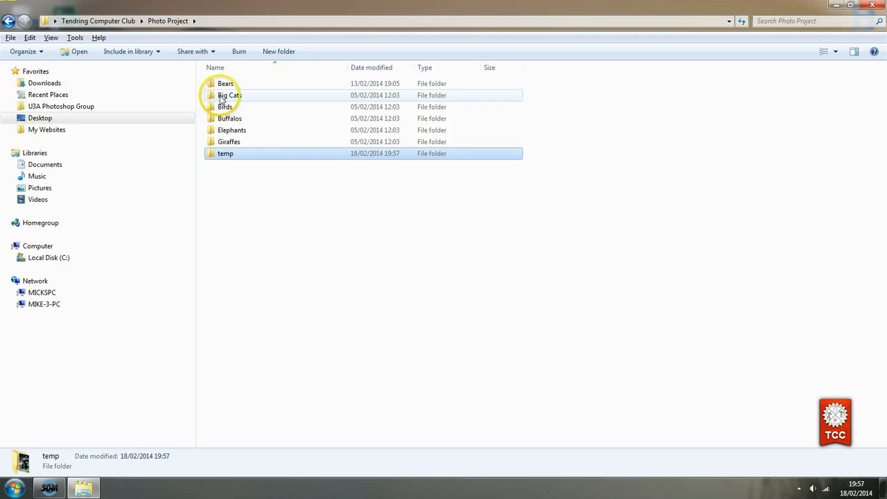
Copy Big Cats (49).JPG from the Big Cats folder
double_click(222, 99)
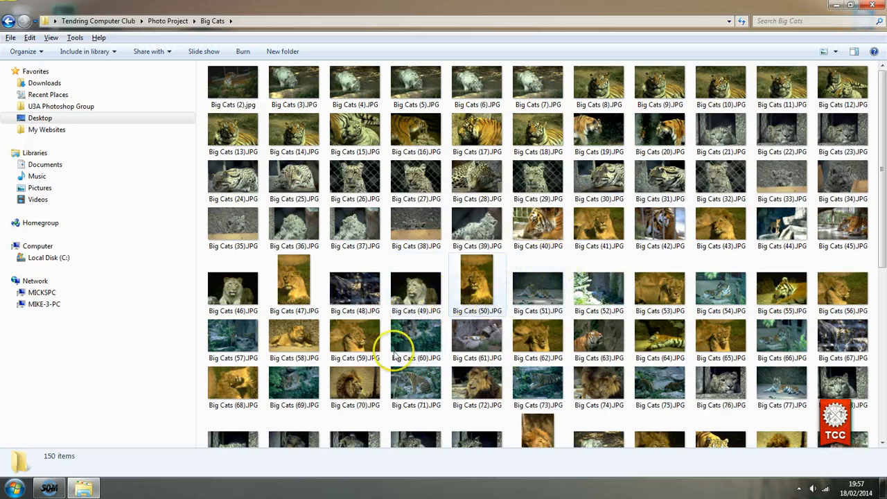
left_click(414, 294)
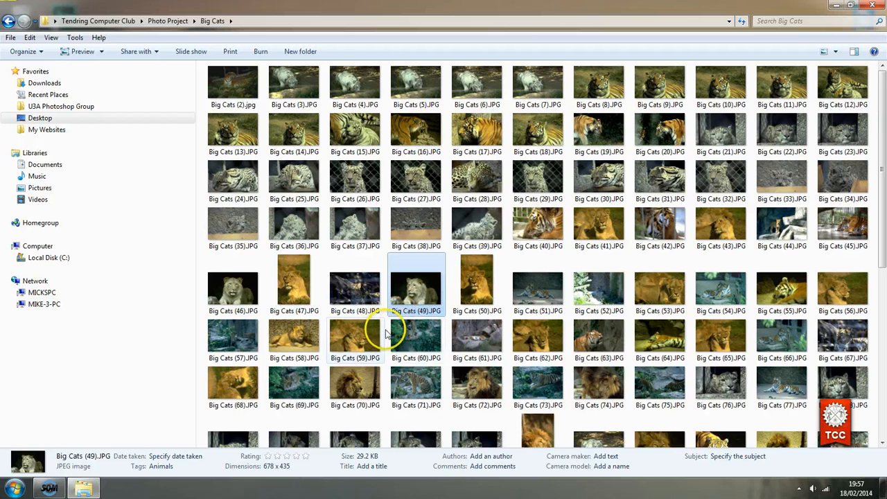
right_click(406, 294)
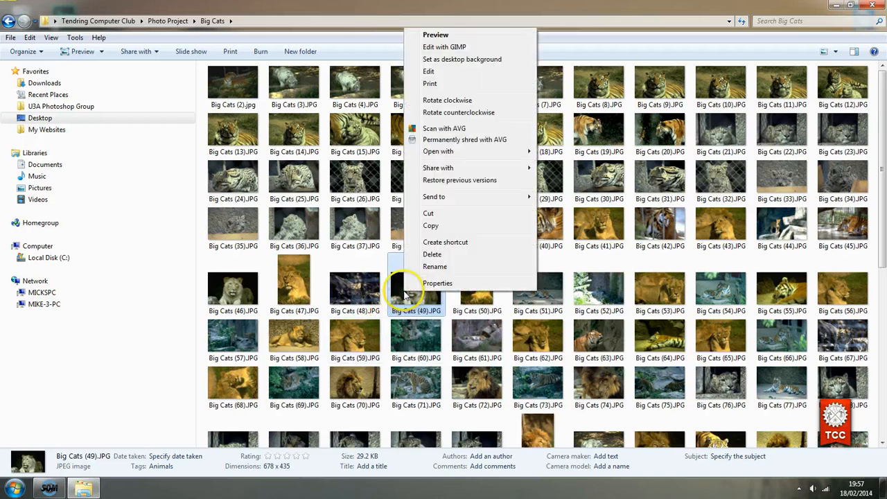
left_click(431, 226)
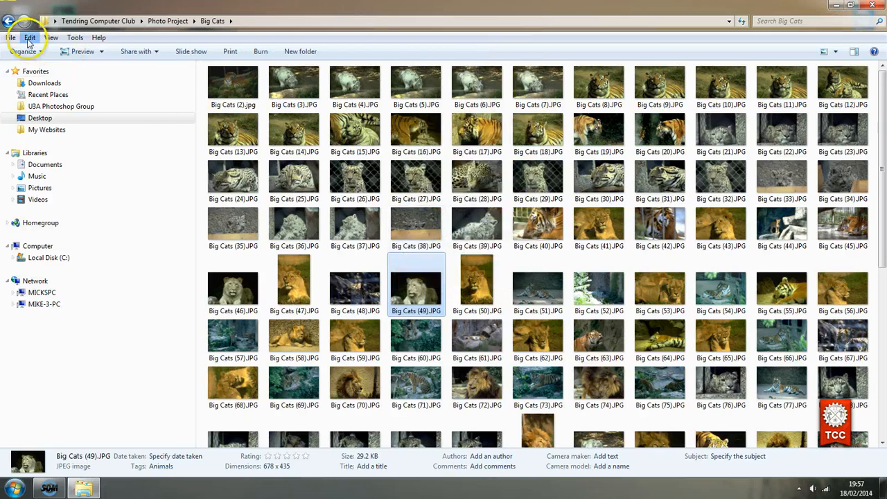
left_click(29, 38)
left_click(47, 92)
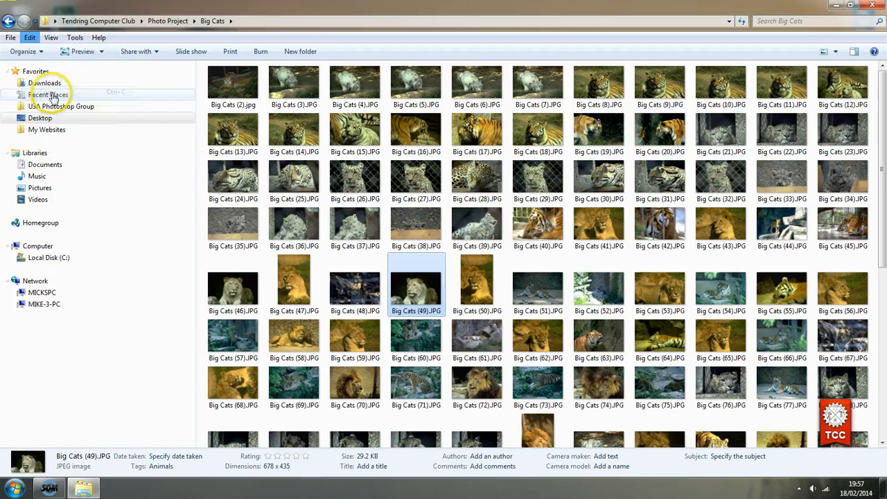
left_click(413, 294)
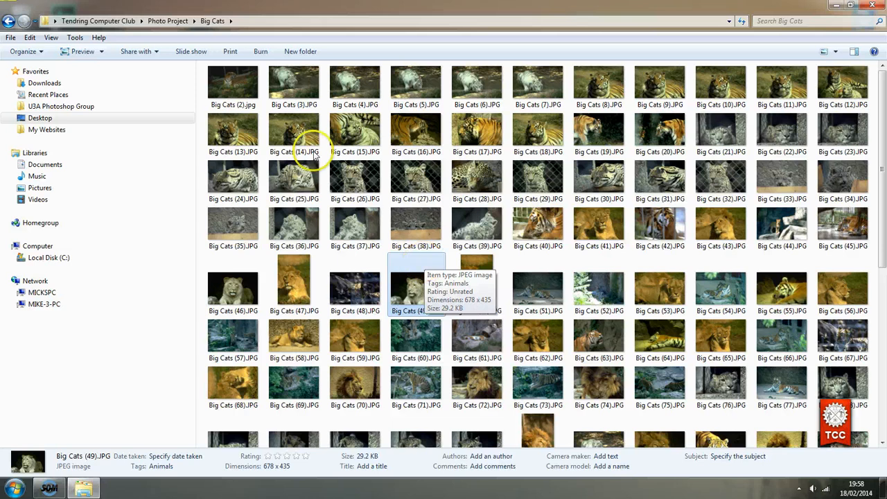
Paste Big Cats (49).JPG into temp next to Bear.JPG
left_click(165, 21)
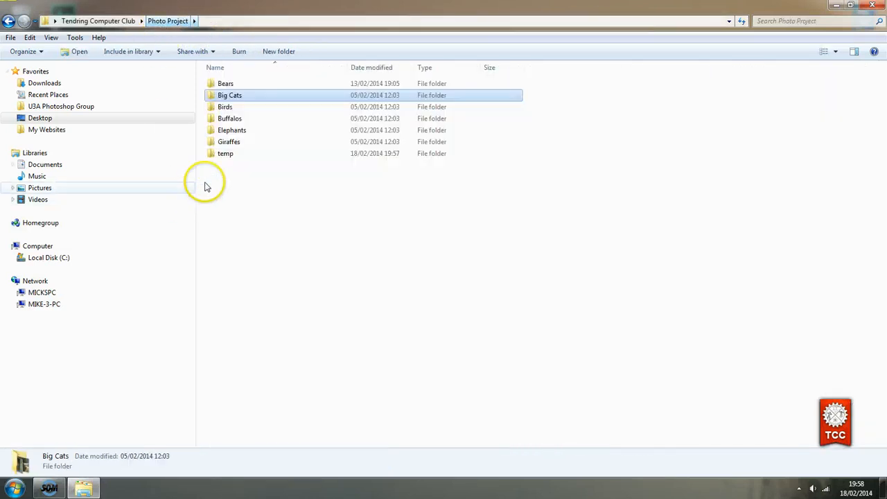
double_click(223, 154)
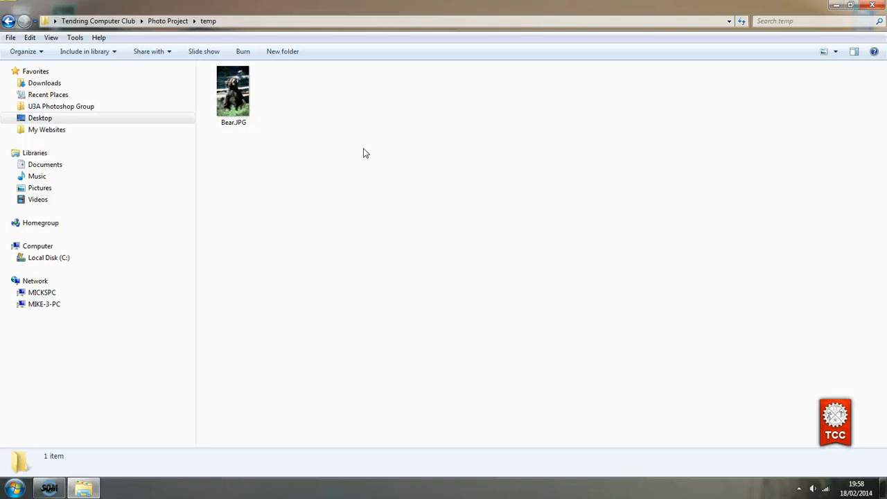
key("ctrl+v")
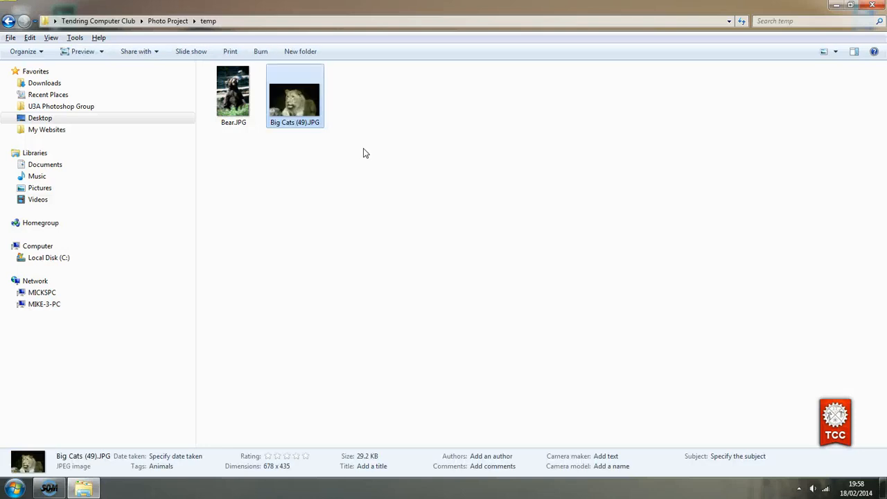
left_click(270, 170)
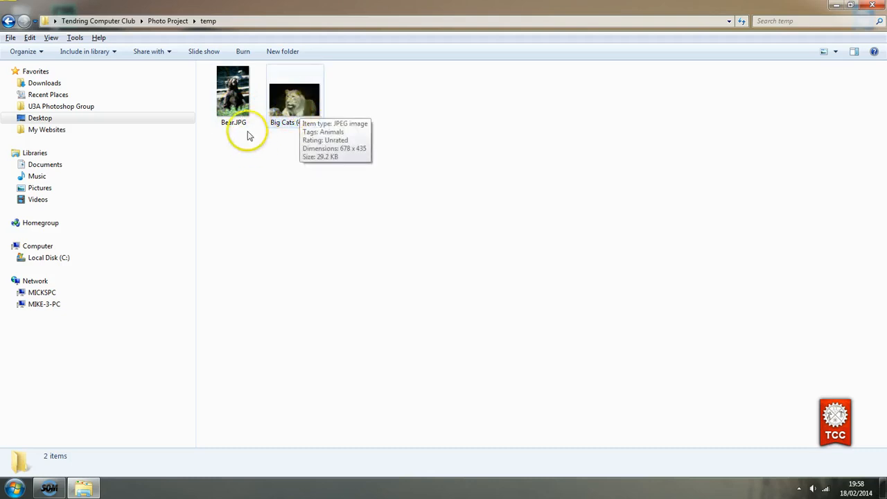
Copy Birds (25).JPG from the Birds folder
left_click(165, 22)
double_click(226, 108)
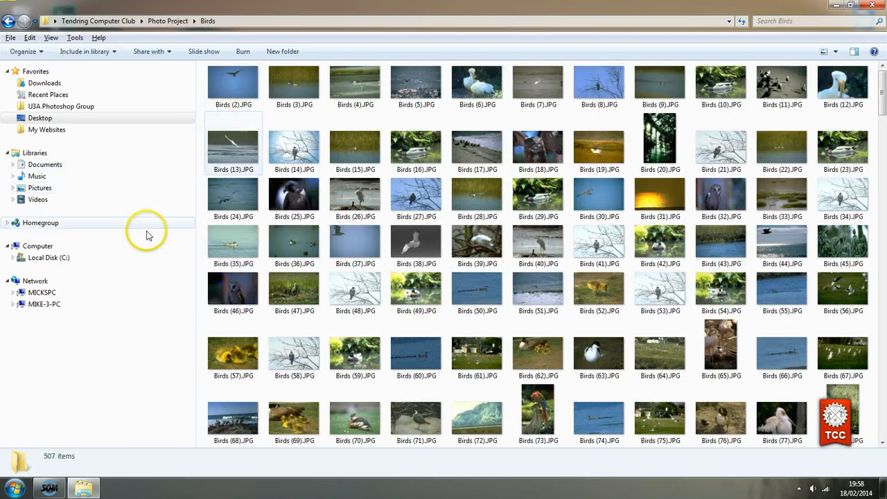
left_click(297, 195)
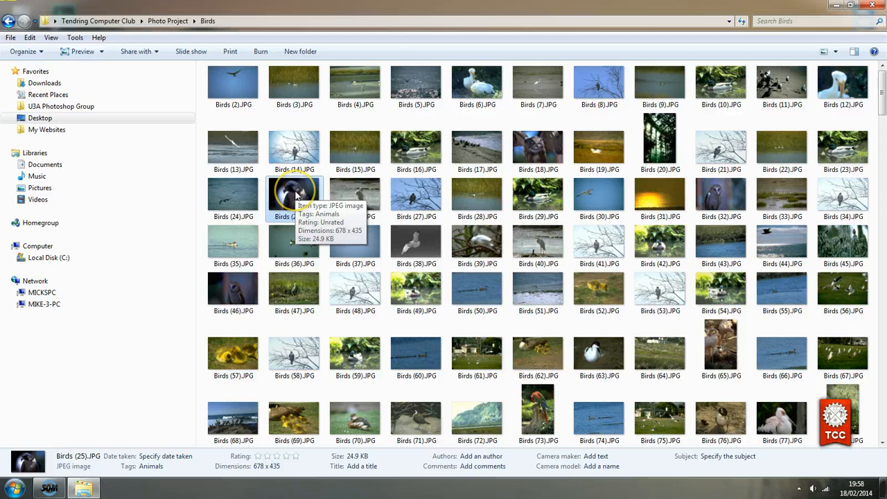
left_click(30, 39)
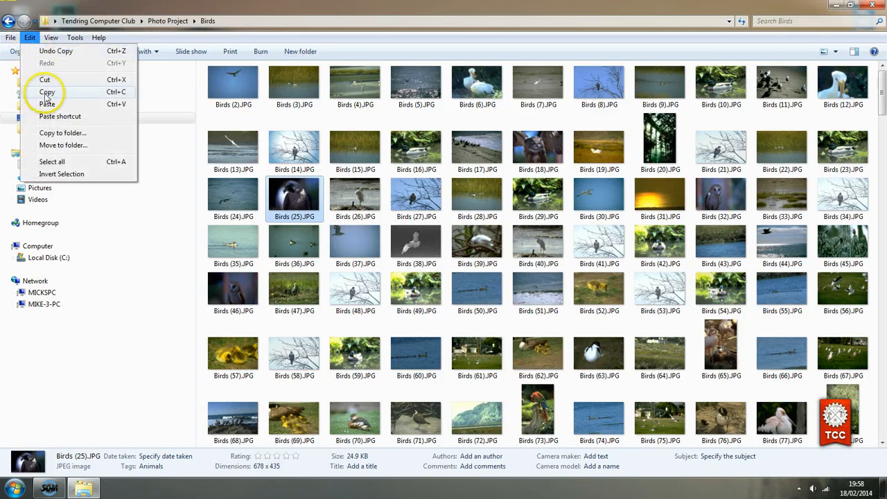
left_click(47, 92)
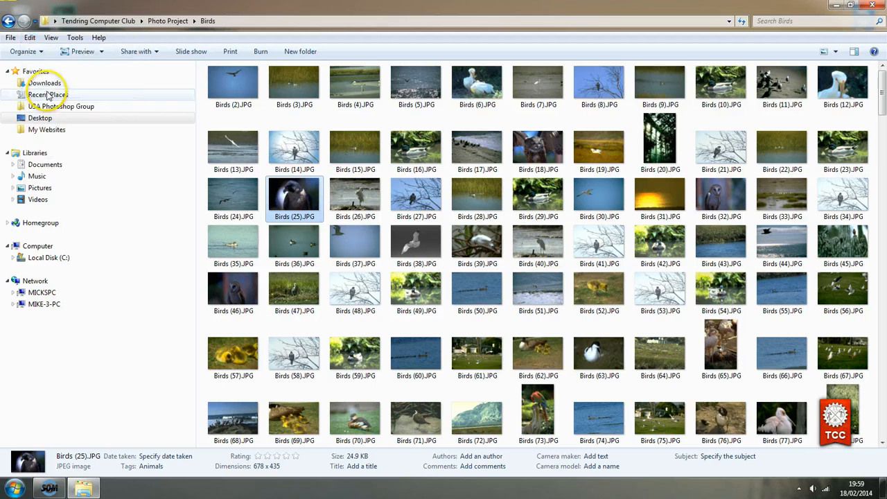
Paste it into temp as the third photo, then return to Photo Project
left_click(166, 23)
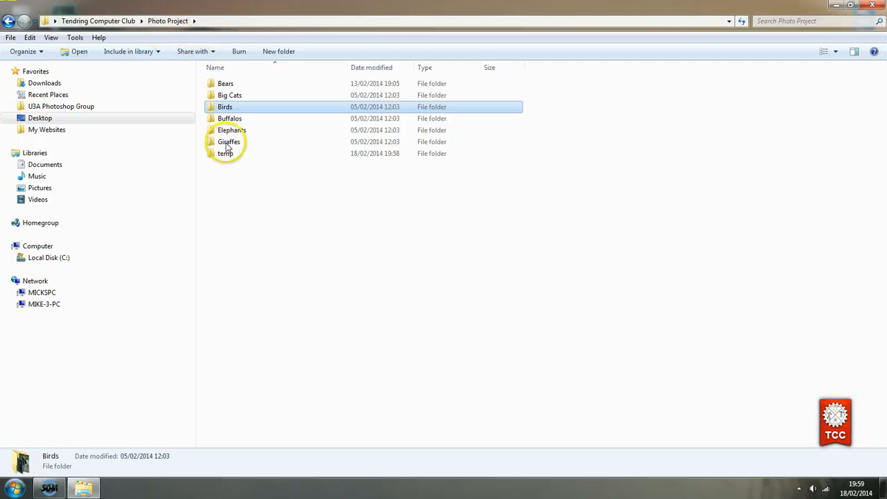
double_click(223, 155)
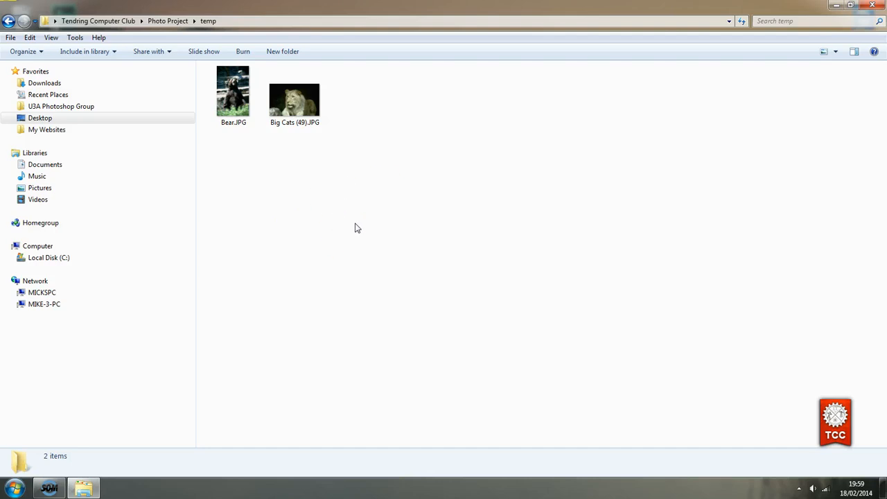
key("ctrl+v")
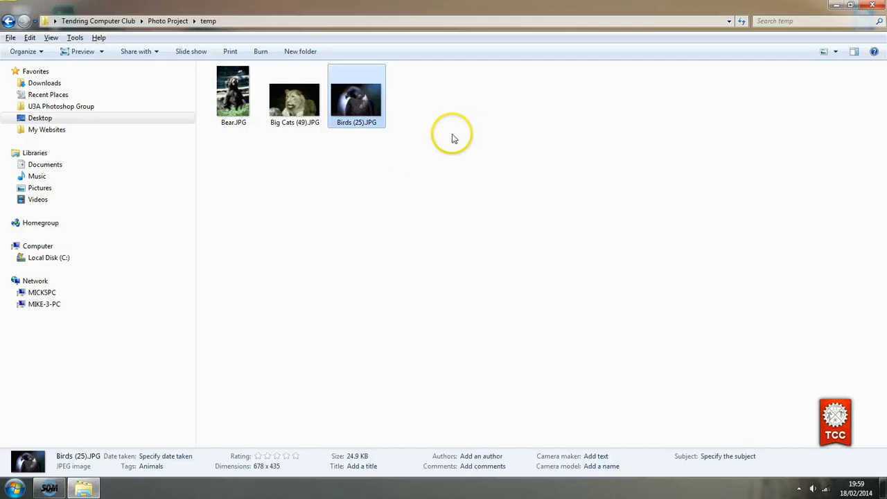
left_click(281, 244)
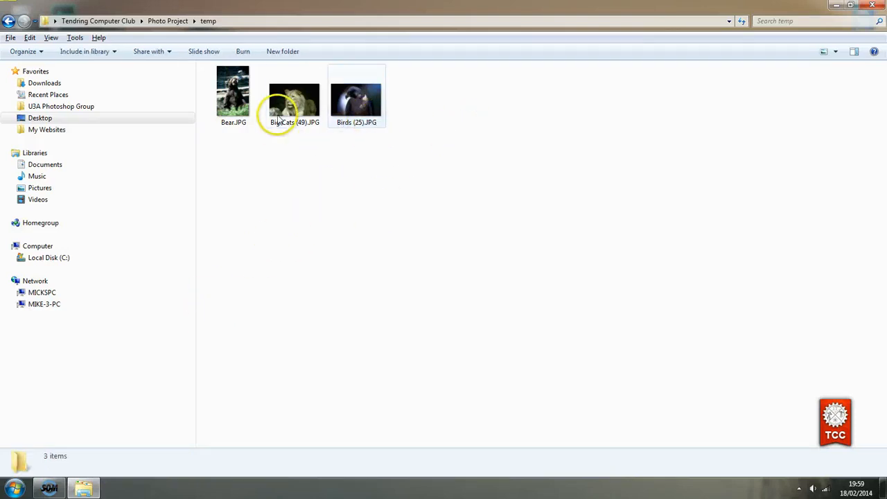
left_click(164, 22)
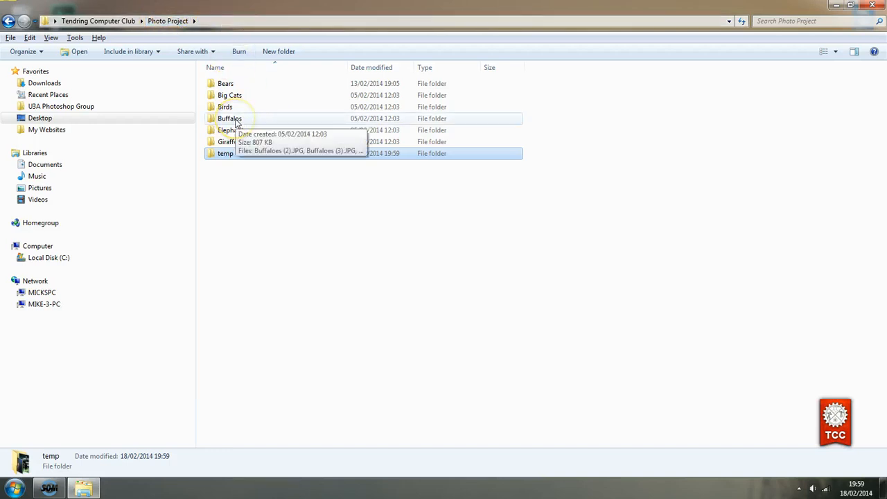
Copy Buffaloes.JPG from the Buffalos folder
double_click(232, 119)
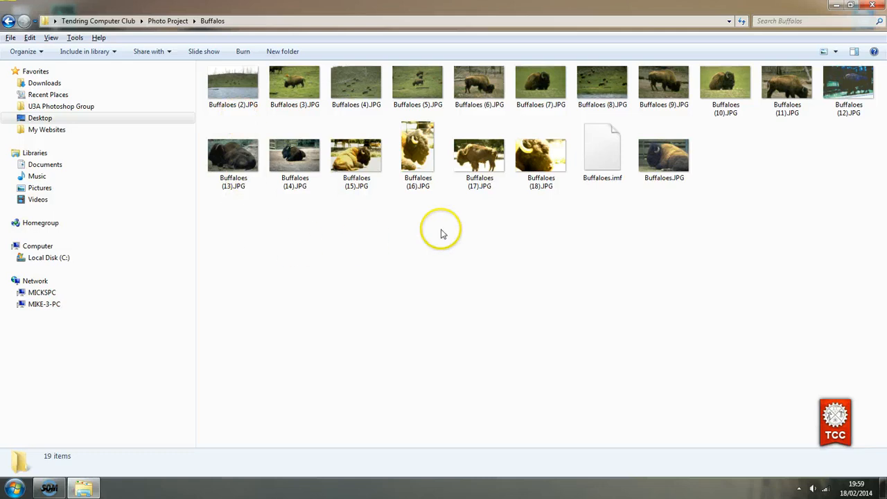
left_click(665, 162)
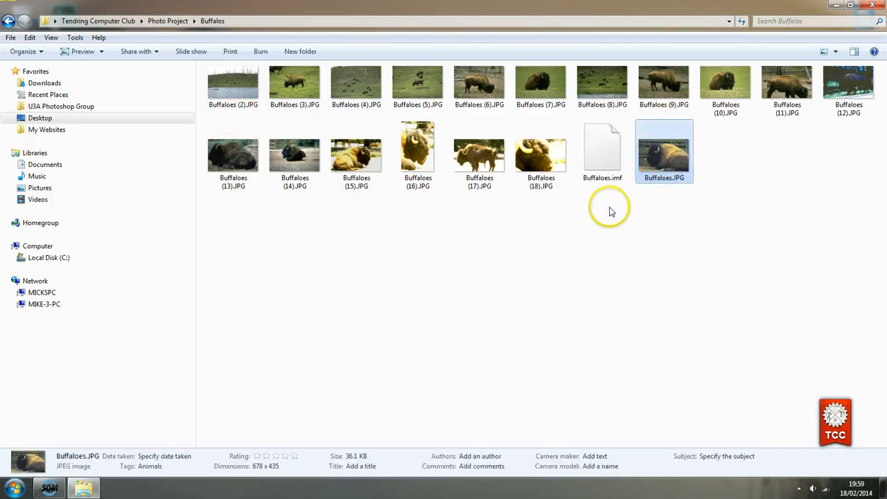
right_click(651, 143)
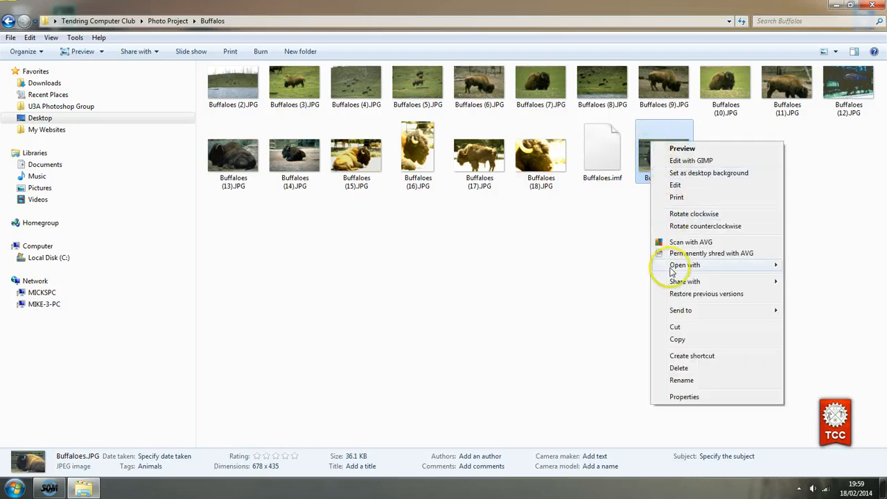
left_click(697, 341)
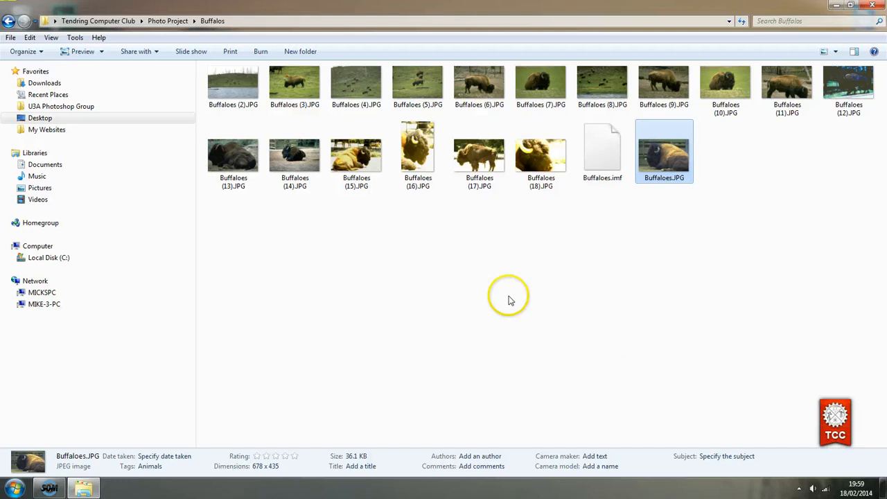
Paste Buffaloes.JPG into temp as the fourth photo, then return to Photo Project
left_click(165, 20)
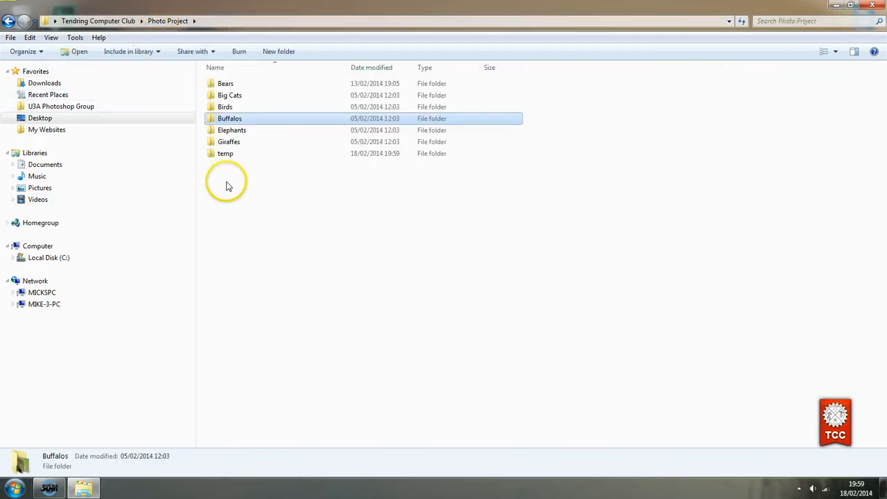
double_click(223, 154)
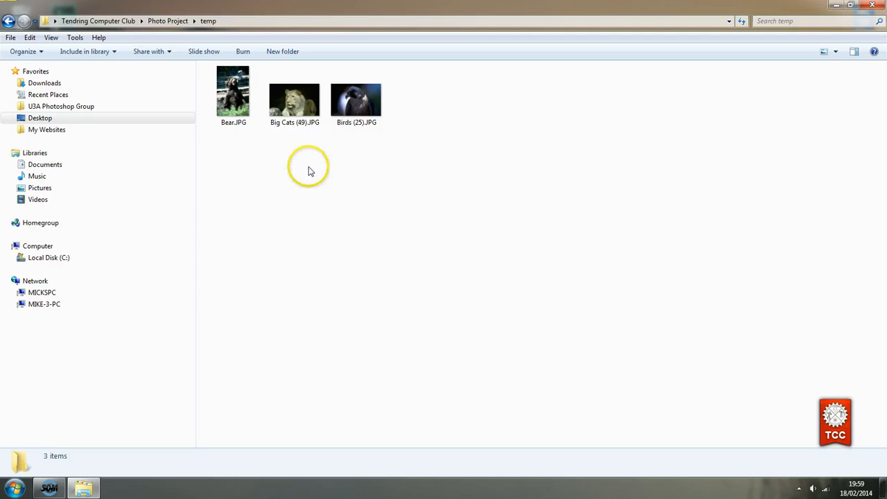
left_click(29, 38)
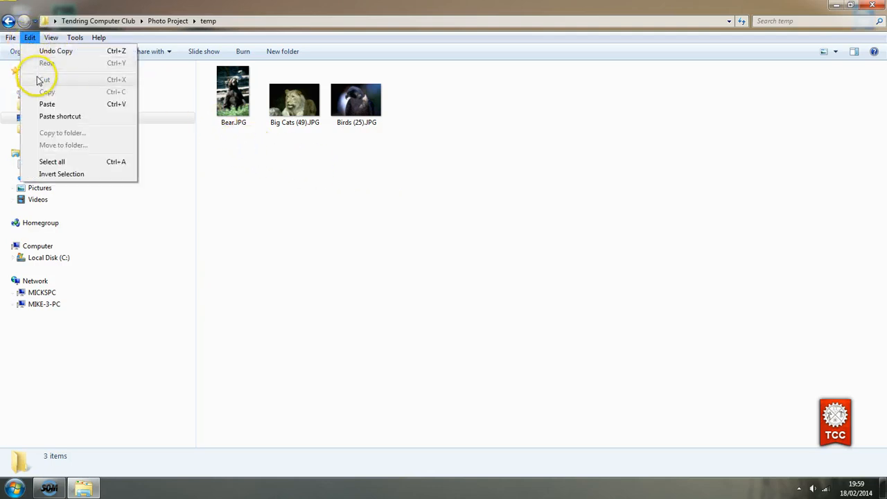
left_click(46, 105)
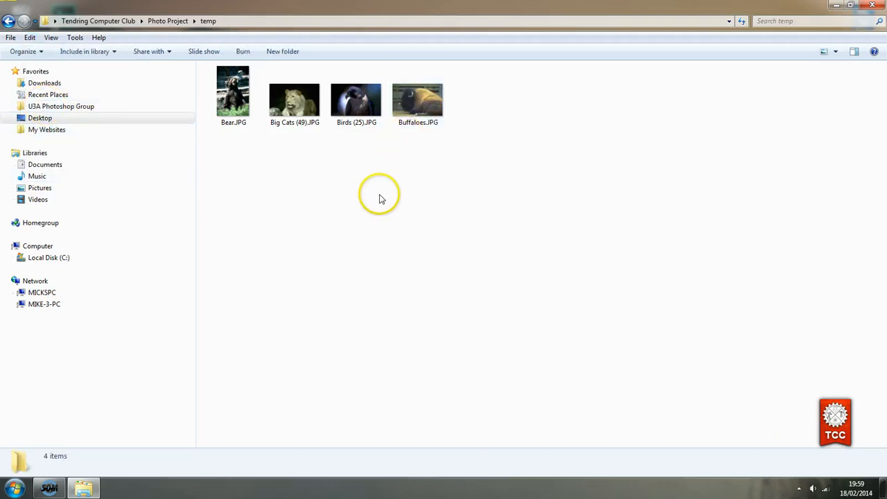
left_click(163, 20)
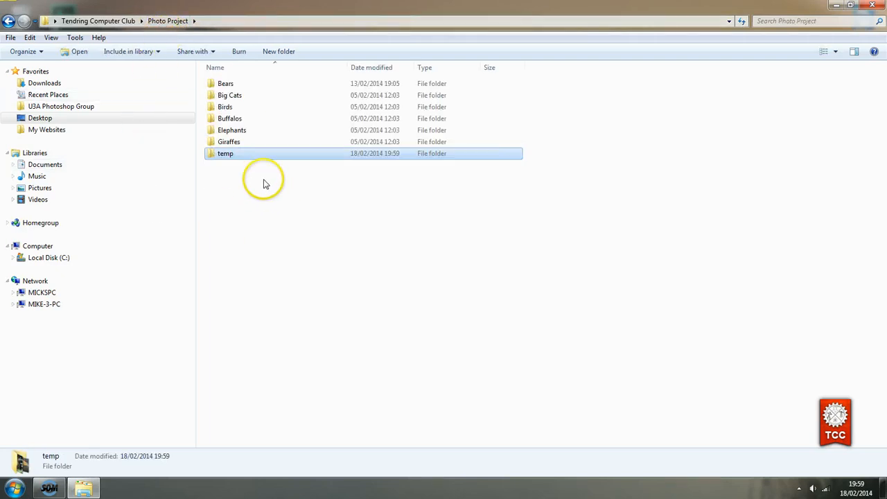
Paste the elephant photo 40_104.JPG from the Elephants folder into the temp folder
double_click(231, 130)
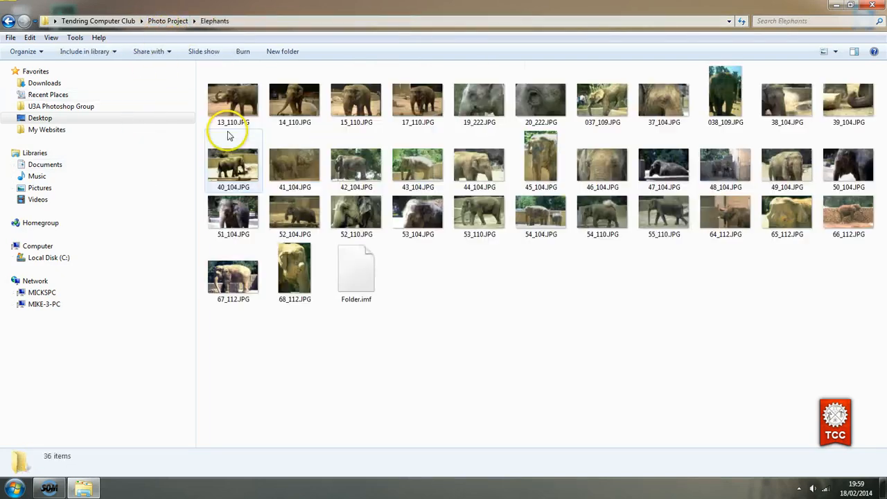
left_click(239, 168)
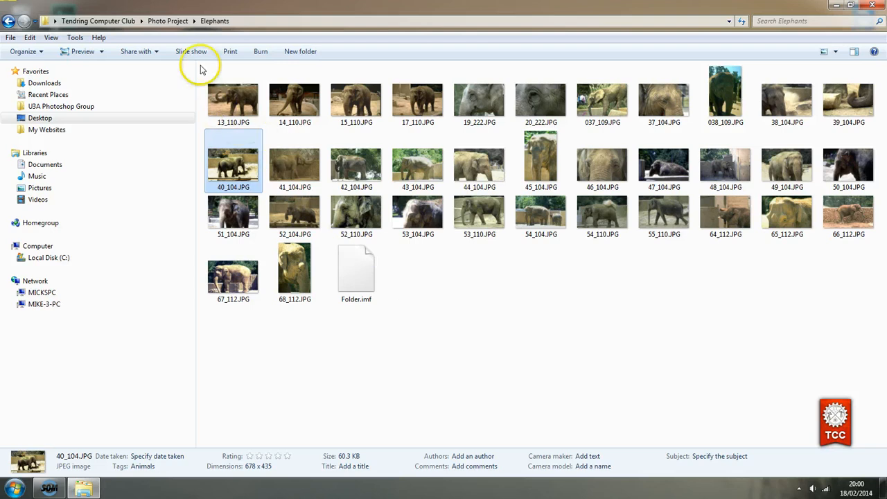
left_click(157, 23)
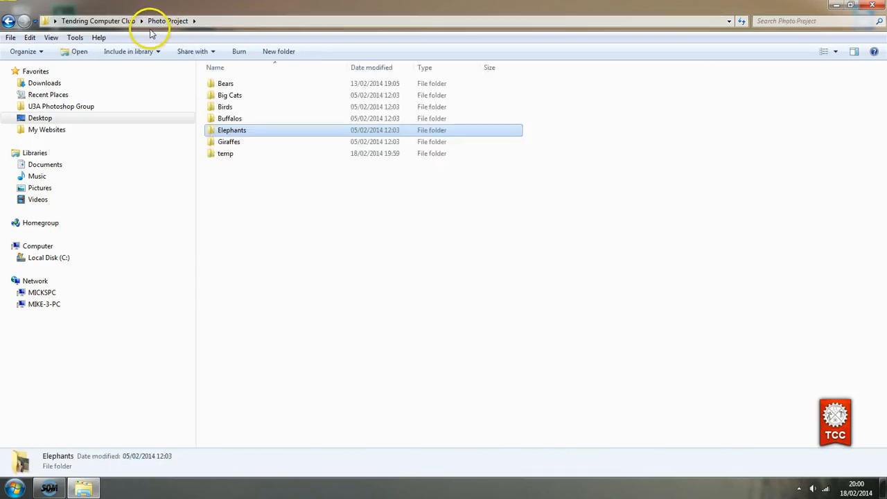
double_click(229, 155)
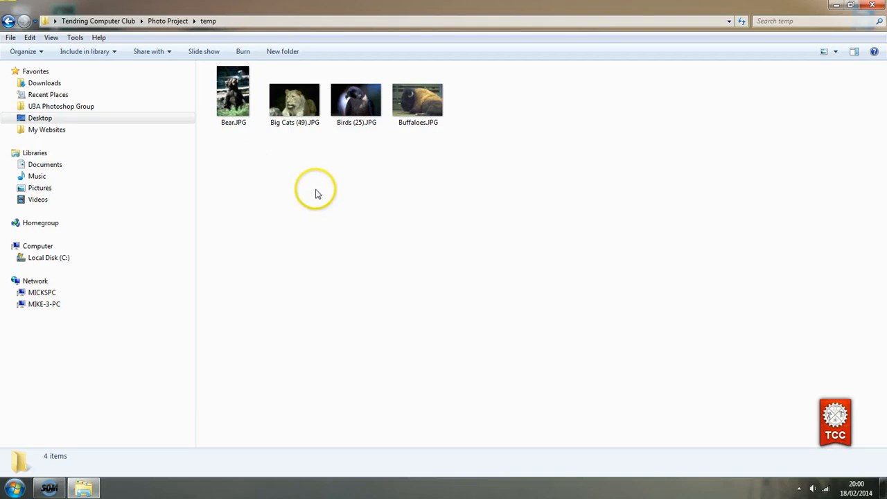
right_click(315, 192)
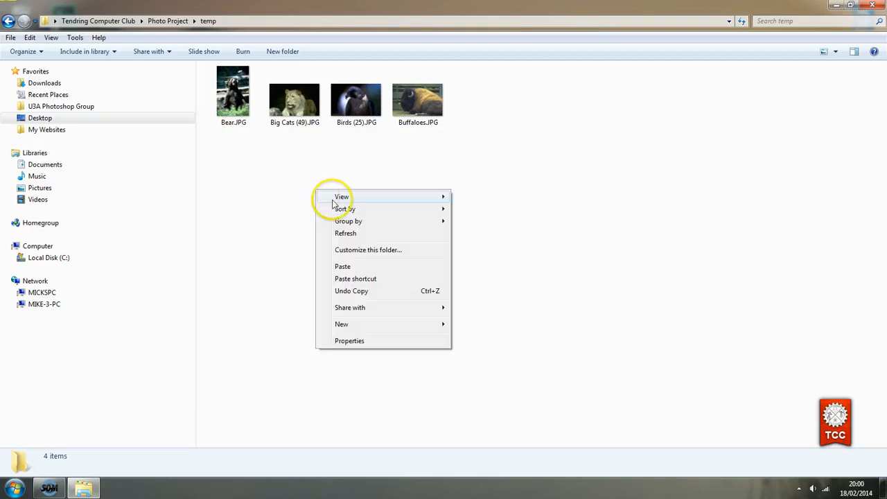
left_click(343, 267)
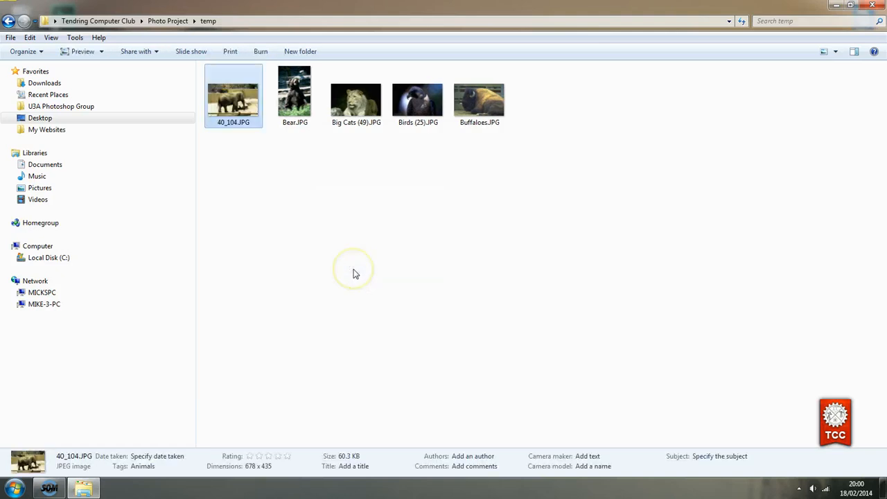
left_click(355, 273)
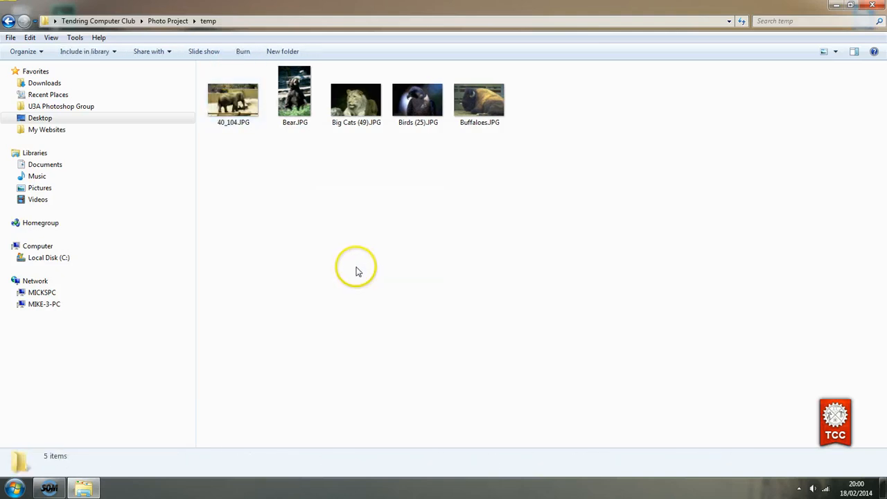
left_click(168, 21)
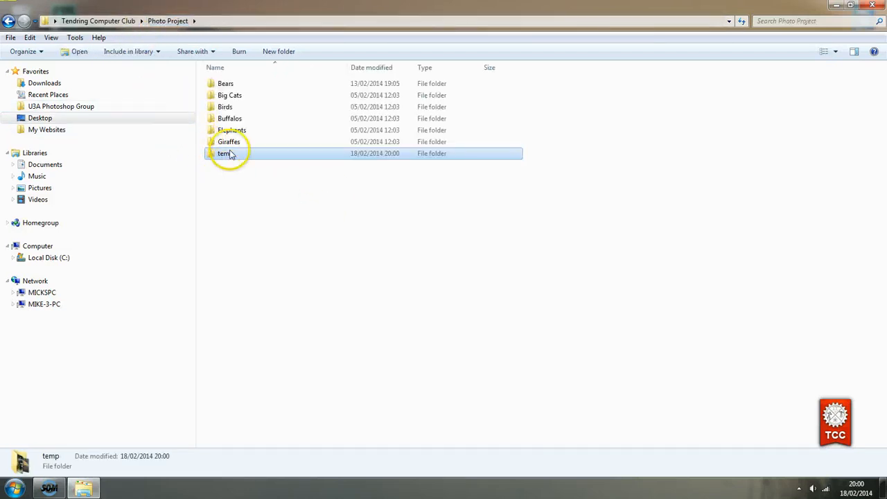
Copy 95_113.JPG from Giraffes with Edit > Copy and paste it into temp
double_click(229, 141)
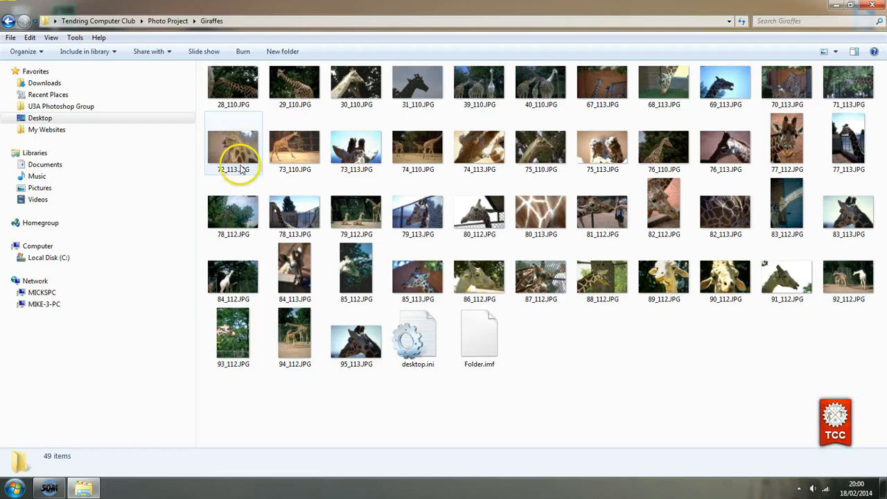
left_click(358, 347)
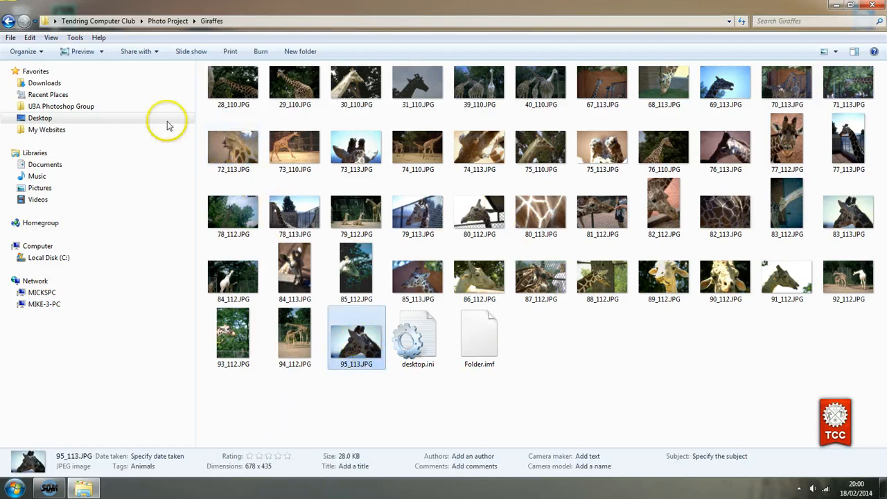
left_click(31, 38)
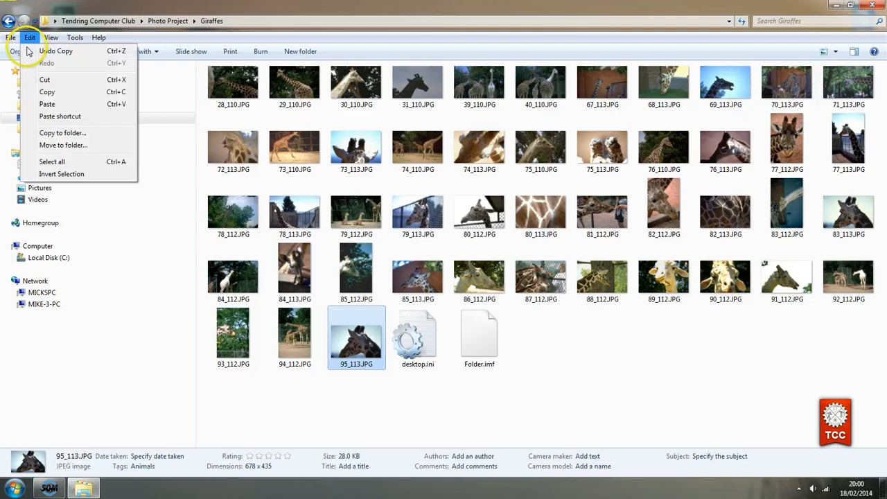
left_click(56, 92)
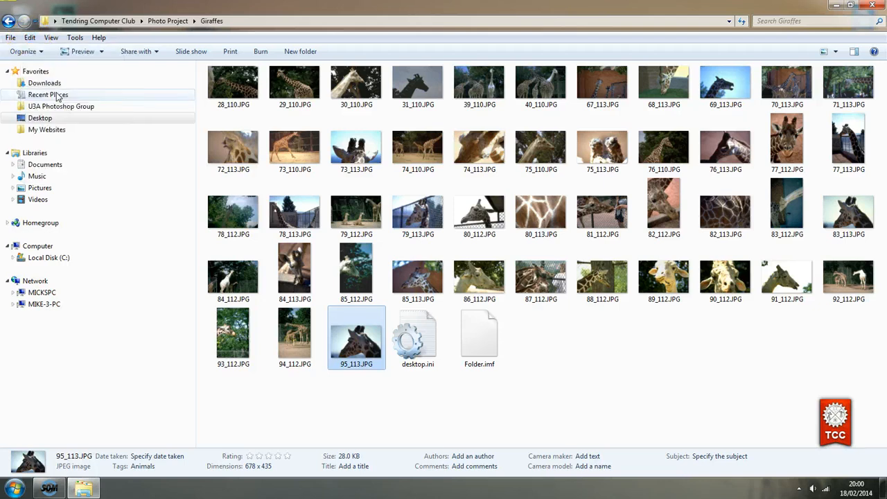
left_click(161, 22)
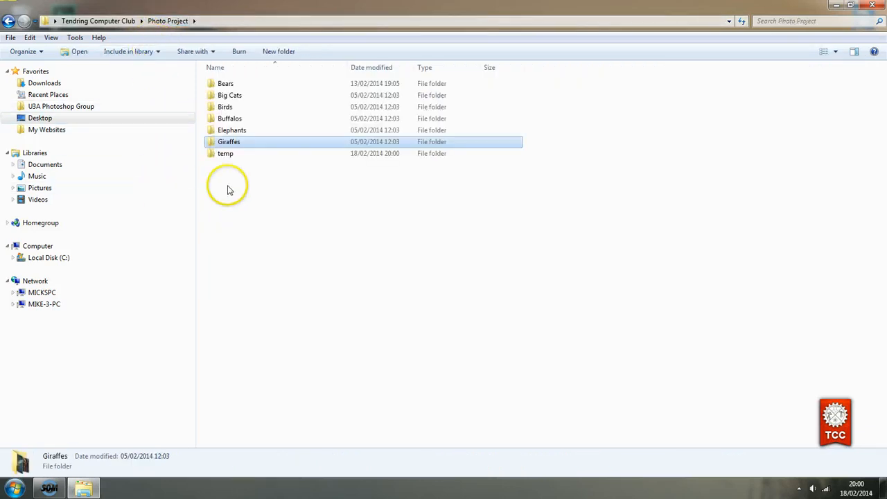
double_click(226, 154)
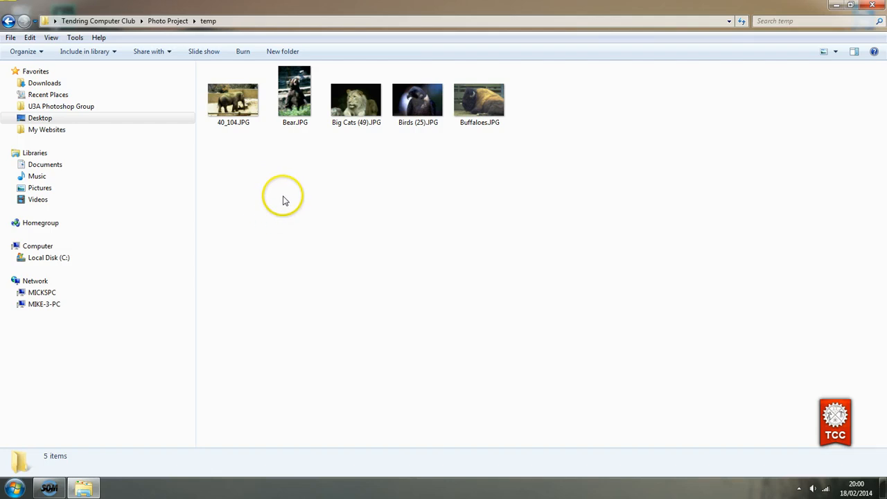
left_click(29, 38)
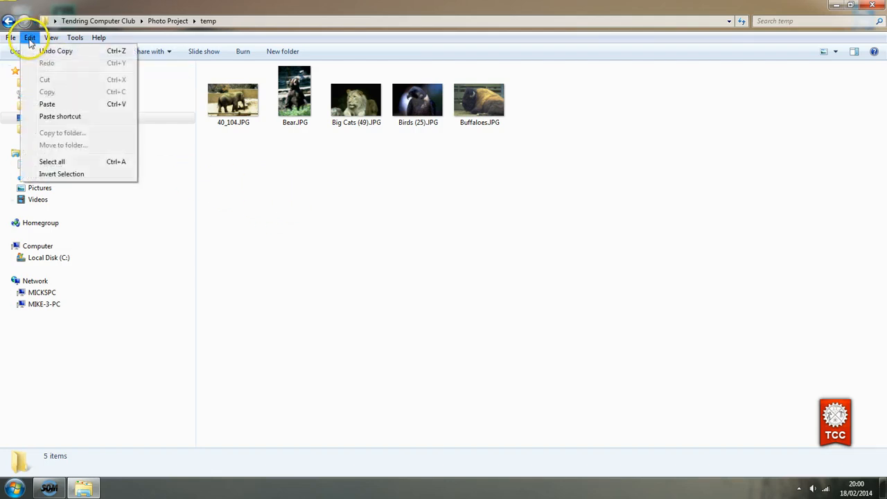
left_click(47, 104)
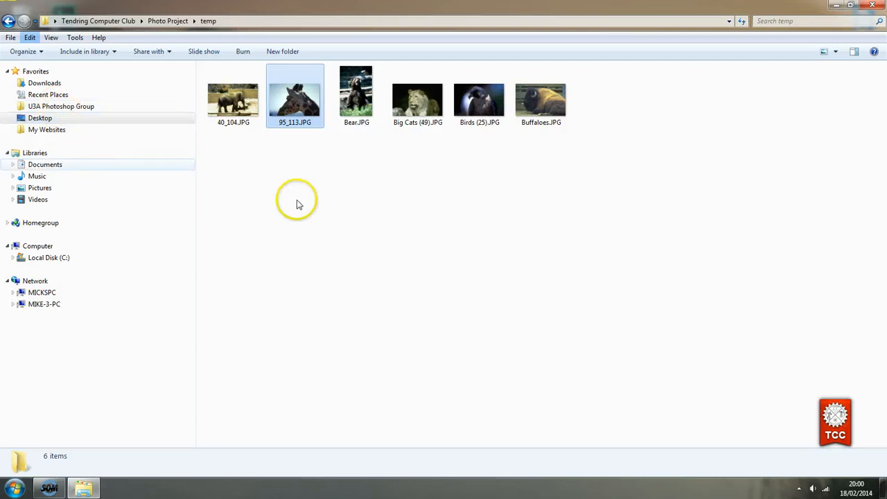
left_click(325, 209)
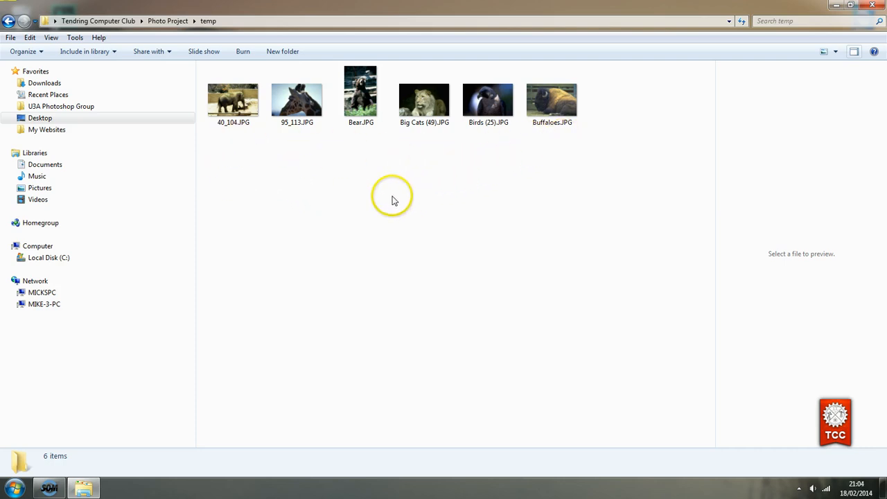
key("alt+p")
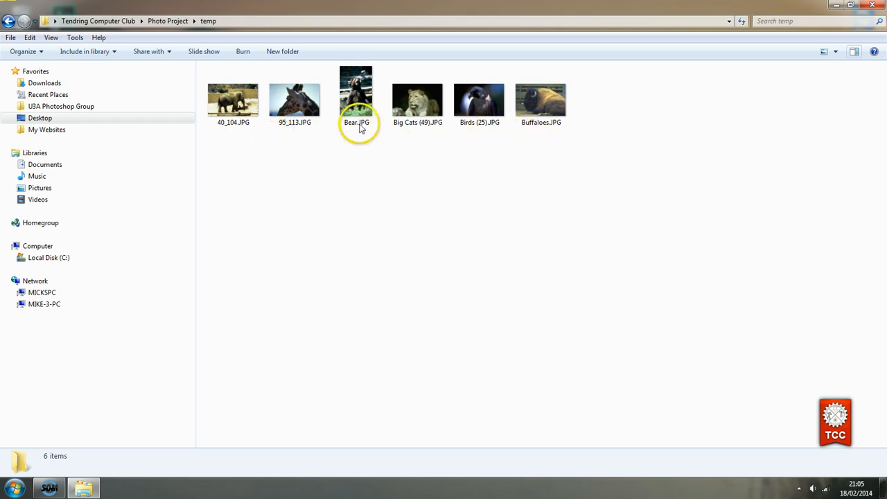
mouse_move(341, 141)
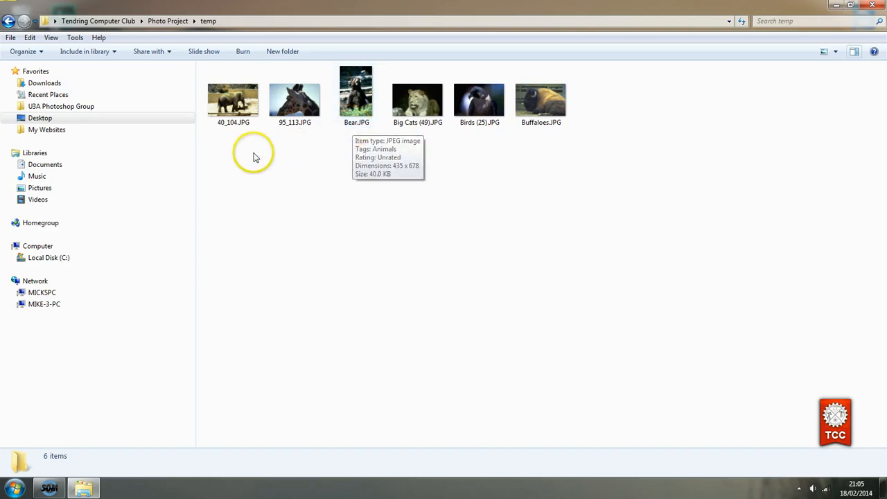
mouse_move(233, 132)
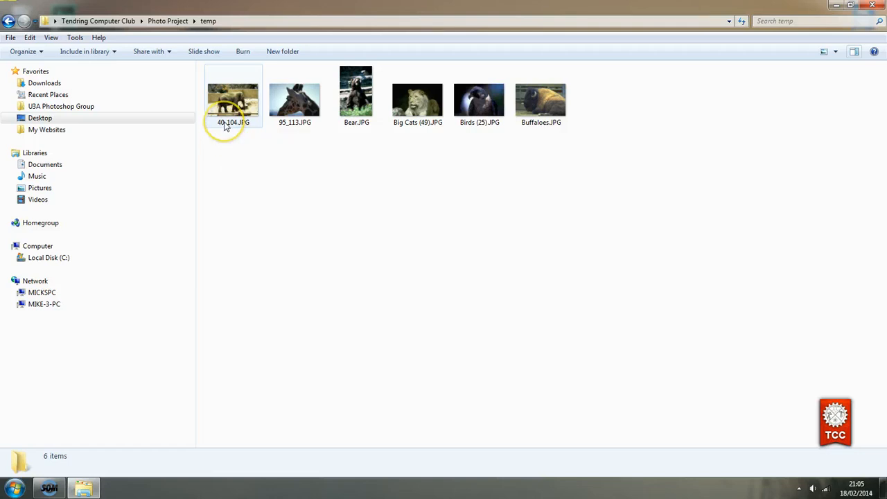
left_click(225, 127)
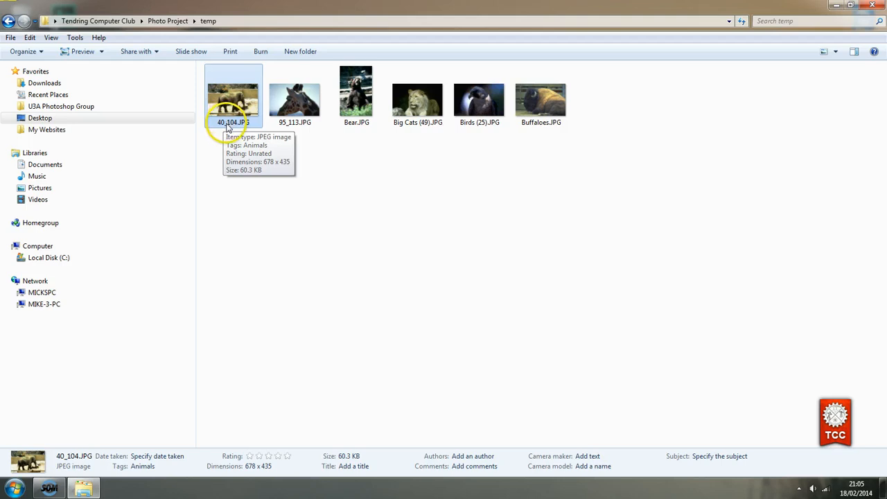
Rename the elephant photo 40_104.JPG to Elephant.JPG
left_click(226, 124)
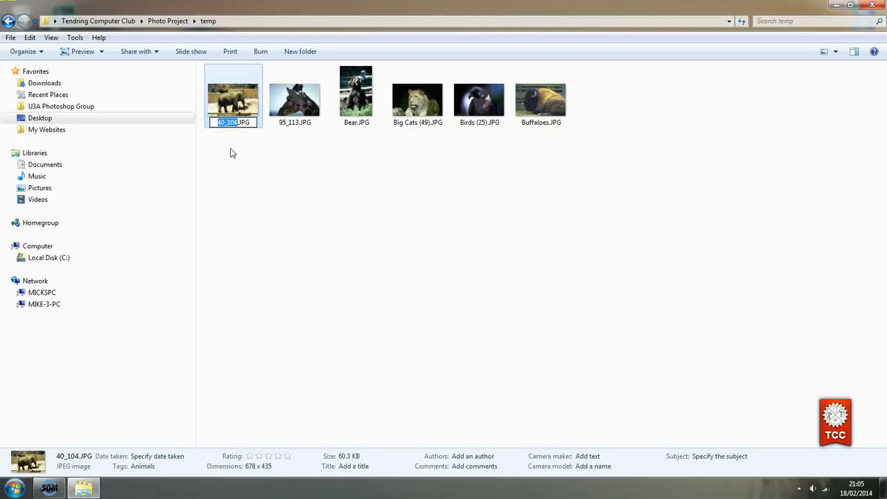
type("Elephant")
key("Return")
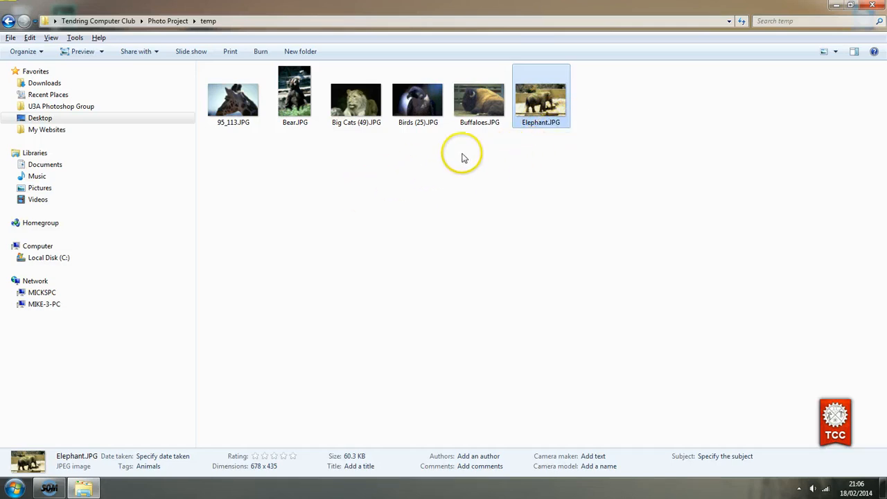
Rename the giraffe photo 95_113.JPG to Giraffe.JPG
left_click(226, 127)
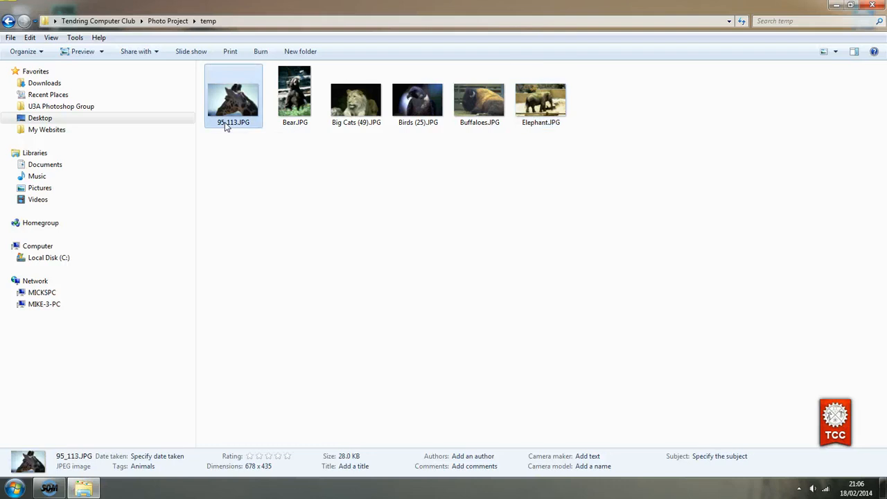
left_click(225, 122)
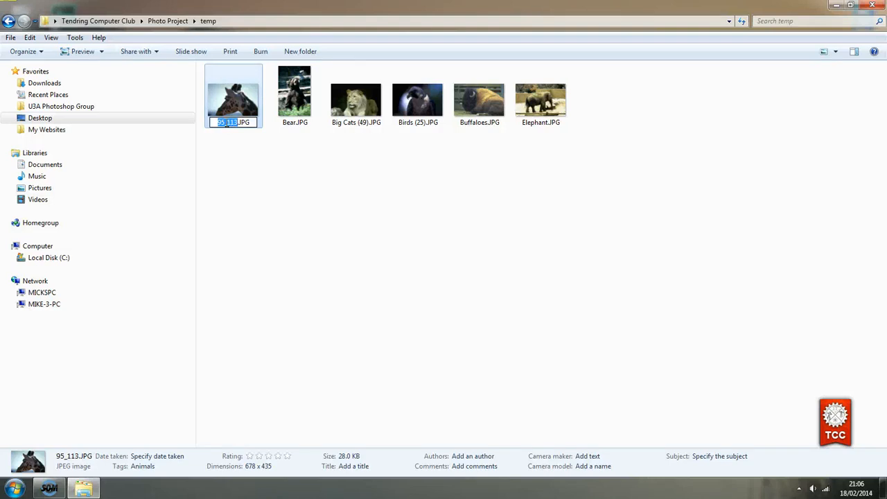
type("Giraffe")
key("Return")
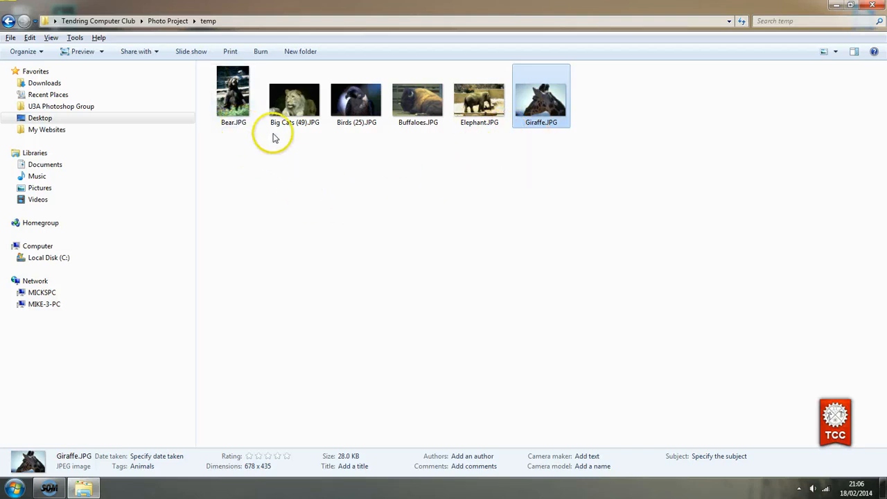
mouse_move(290, 128)
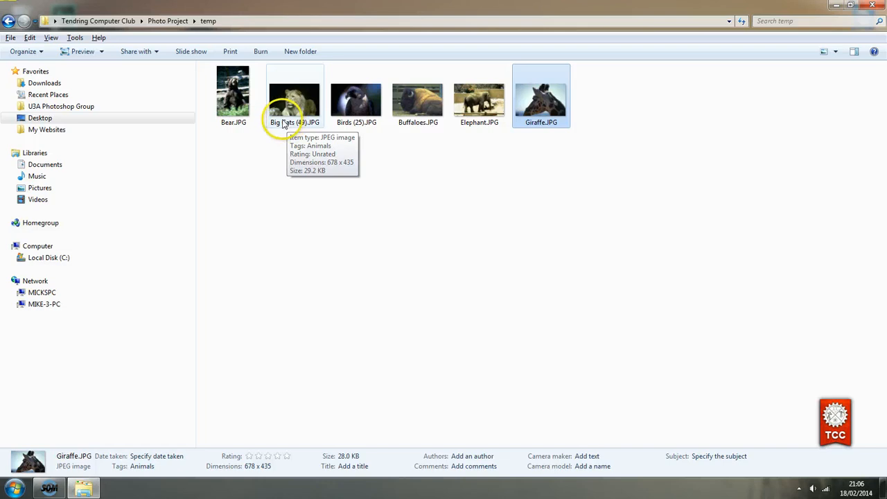
Rename Big Cats (49).JPG to Big Cat.JPG
left_click(290, 127)
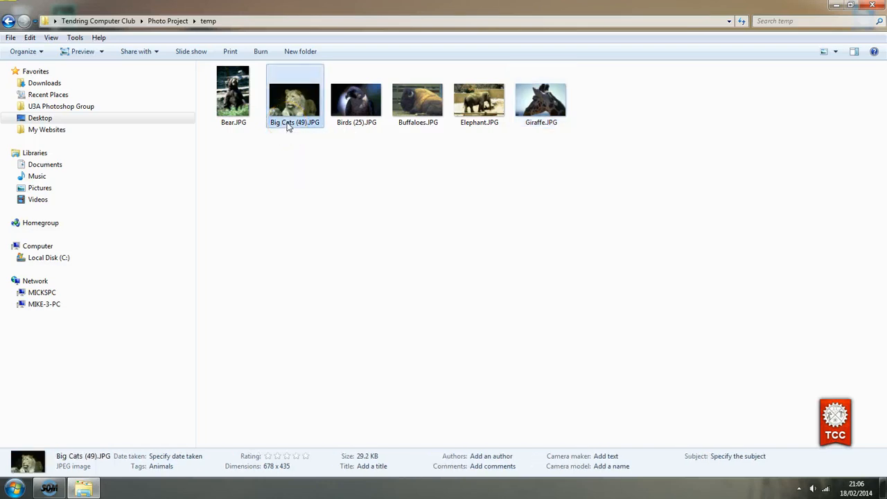
left_click(288, 123)
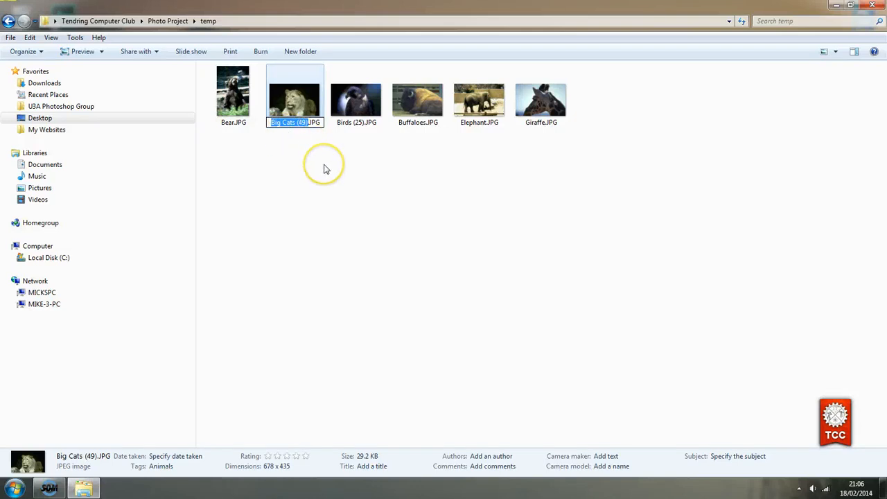
type("B")
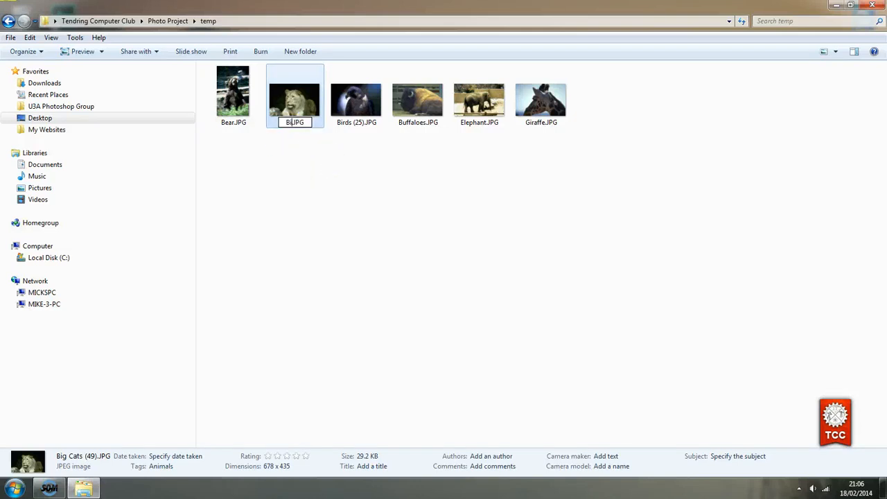
type("ig Cat")
key("Return")
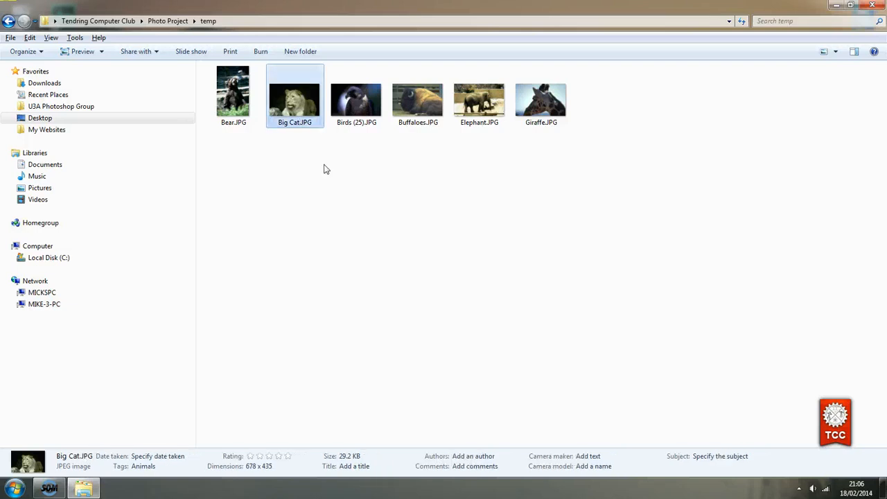
Rename Birds (25).JPG to Bird.JPG
left_click(353, 126)
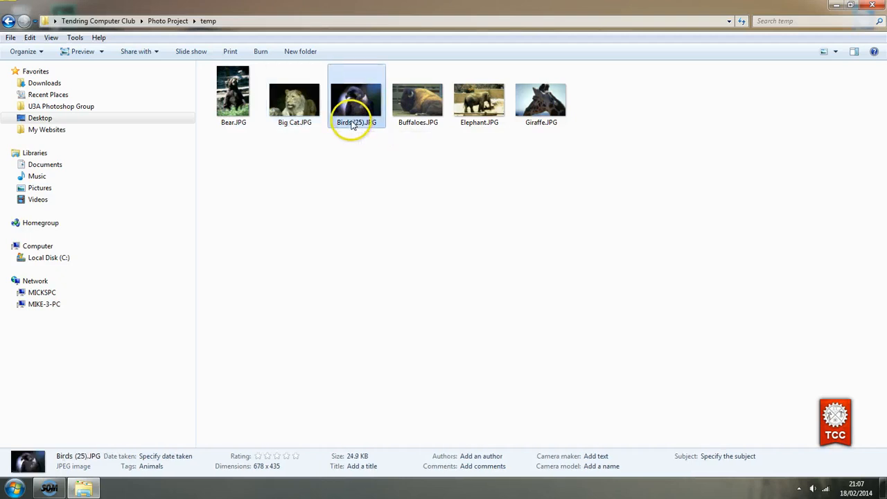
left_click(353, 126)
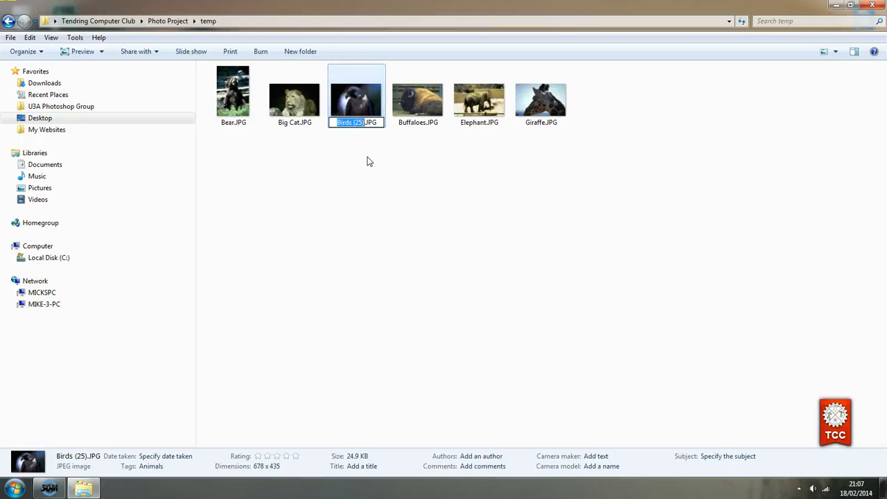
type("B")
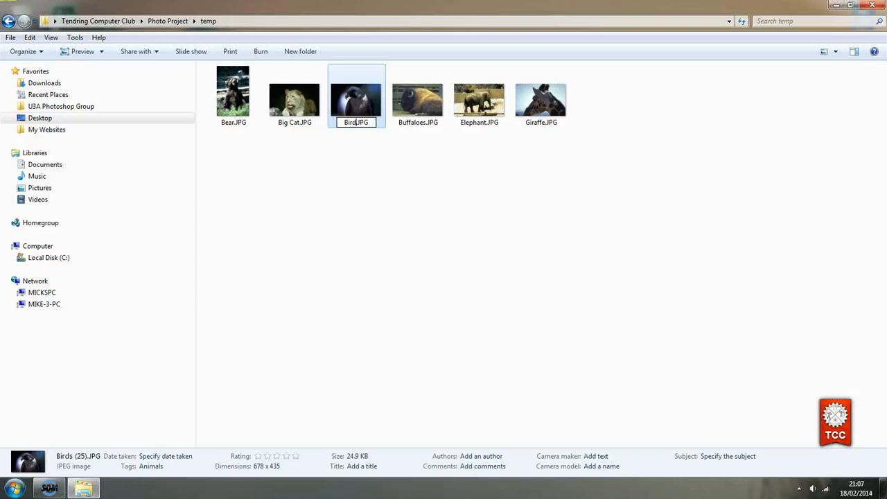
key("Return")
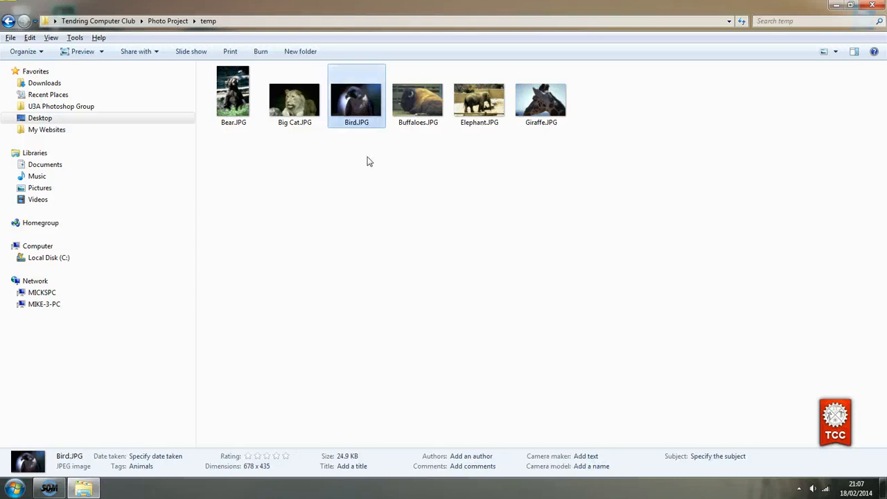
Delete the trailing 's' so Buffaloes.JPG becomes Buffaloe.JPG
left_click(412, 127)
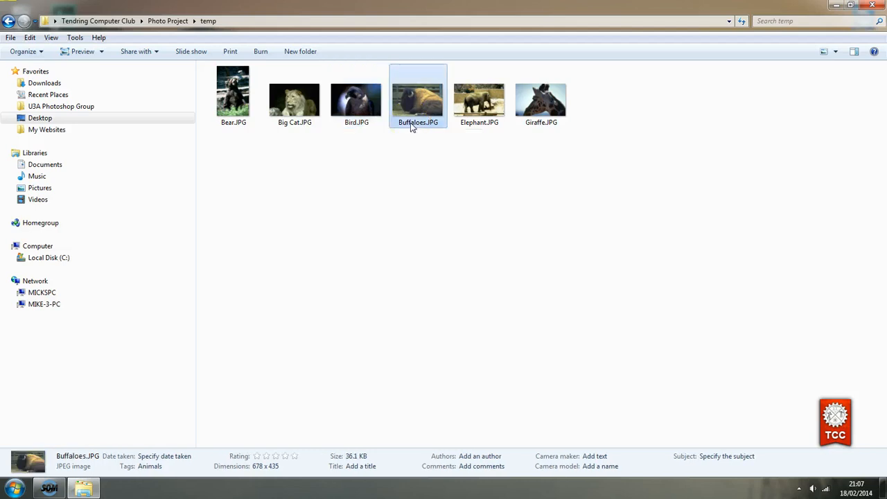
left_click(412, 126)
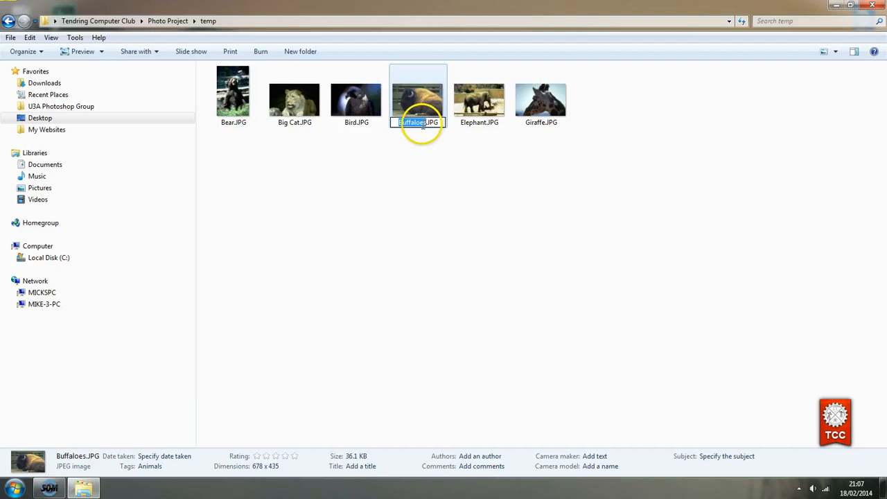
left_click(423, 124)
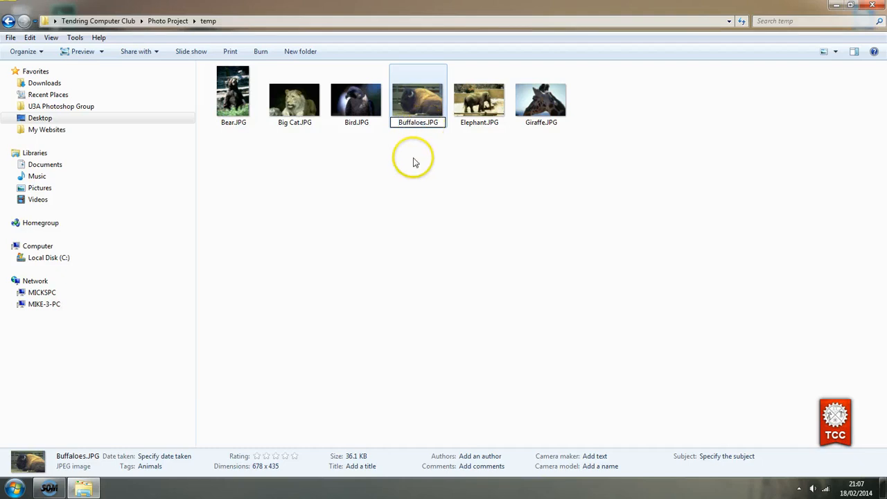
key("BackSpace")
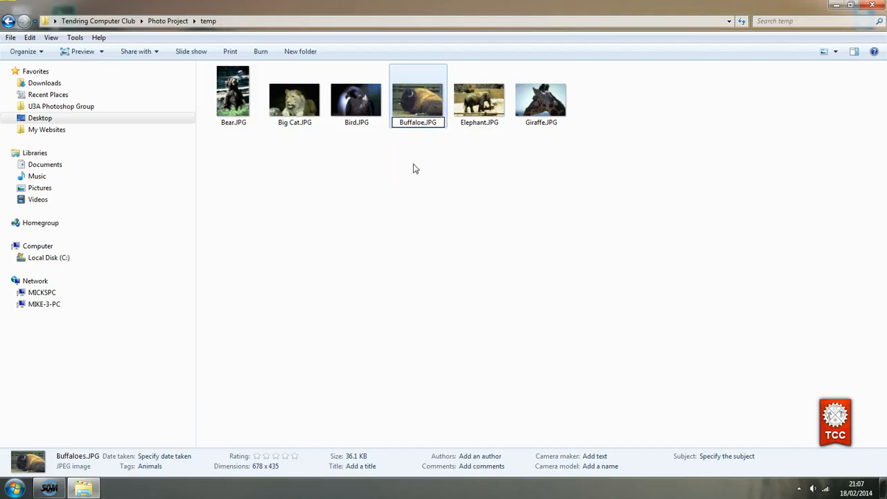
key("Return")
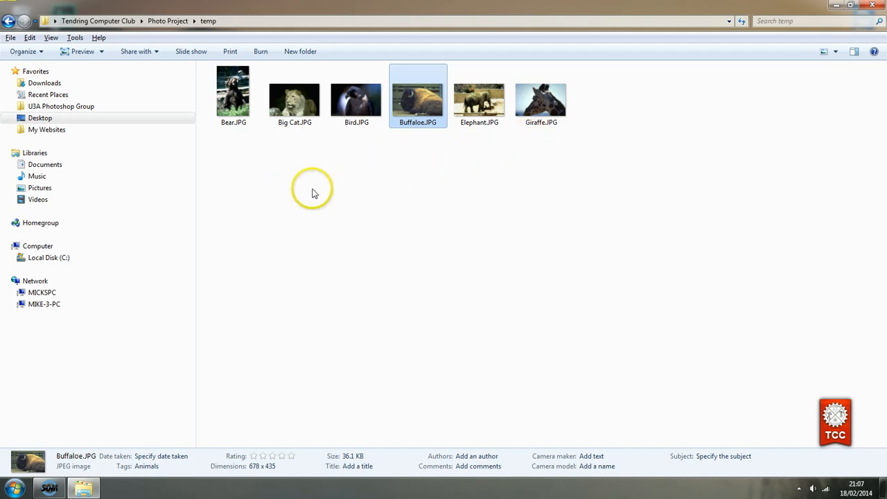
Select Bear.JPG through Giraffe.JPG as one six-photo range, then deselect them
left_click(348, 211)
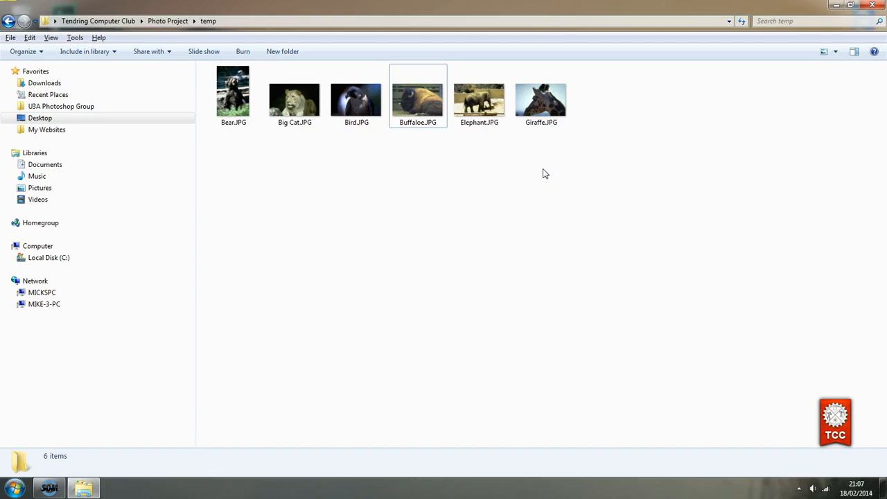
left_click(232, 114)
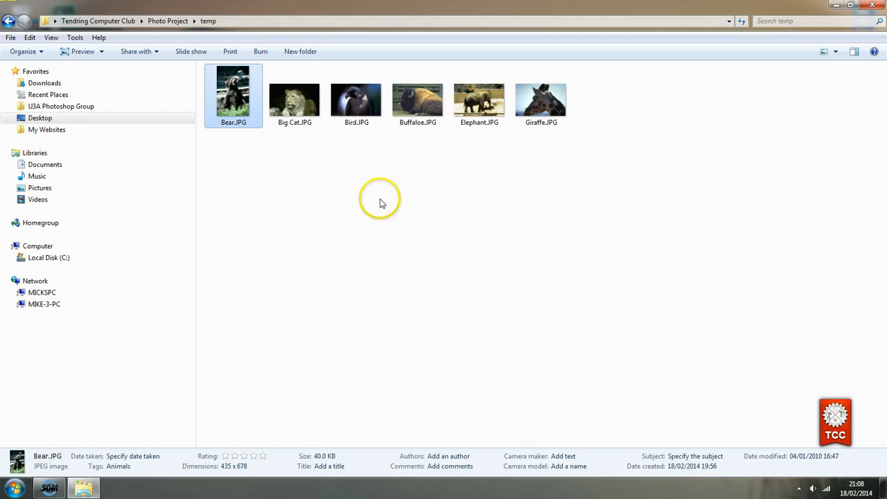
left_click(534, 109, "shift")
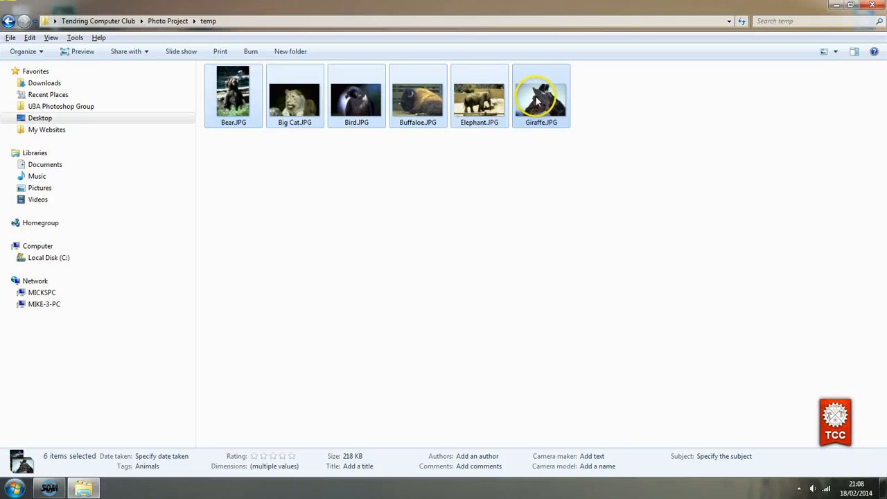
mouse_move(538, 102)
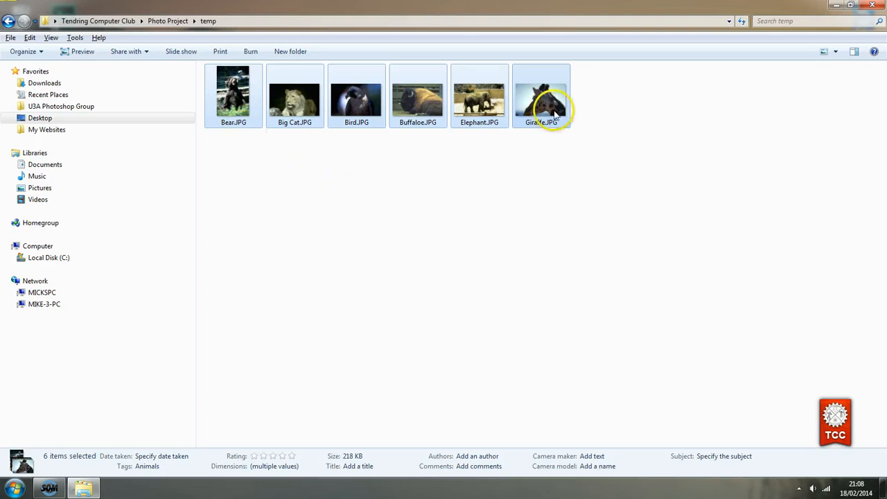
left_click(294, 207)
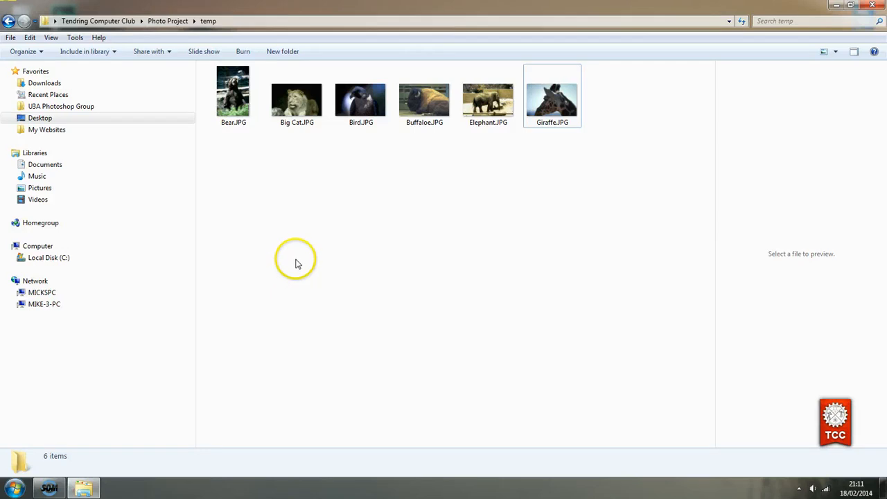
left_click(29, 38)
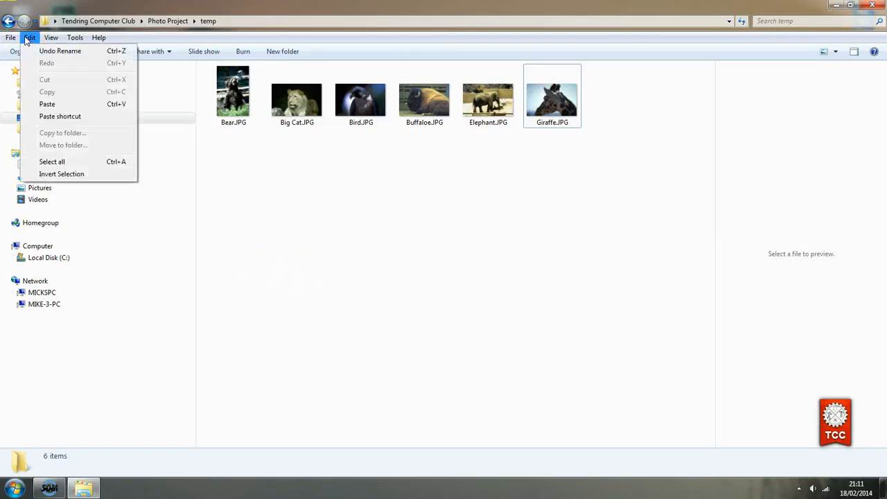
left_click(52, 162)
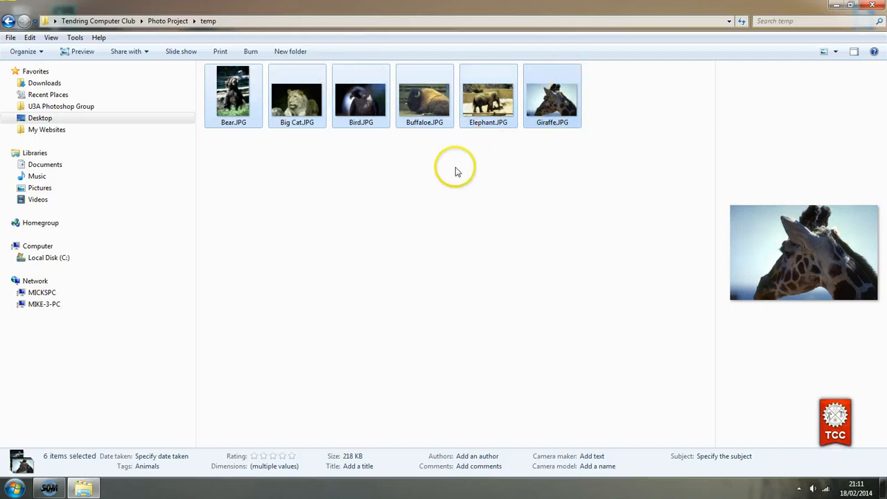
left_click(365, 228)
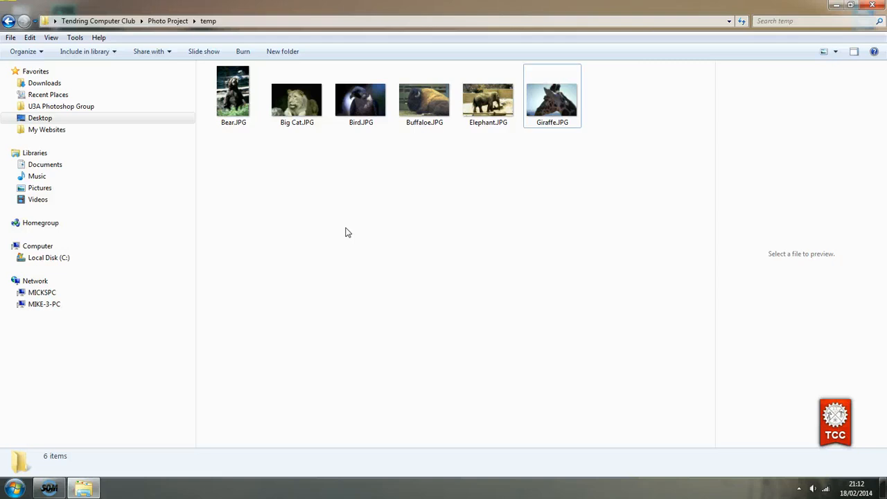
key("ctrl+a")
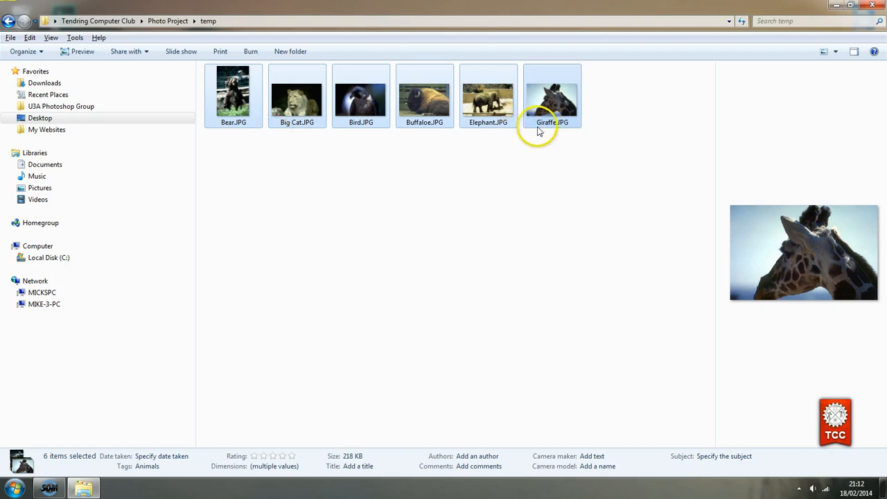
left_click(419, 213)
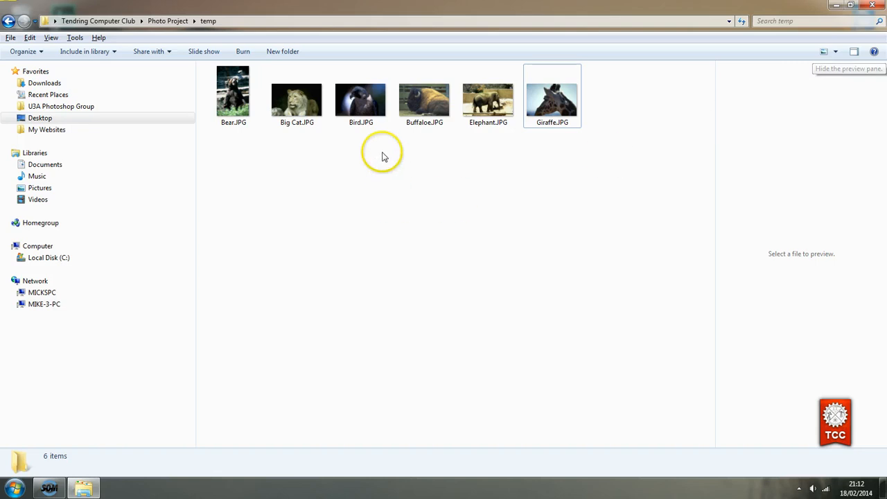
Preview Bear.JPG, Big Cat.JPG and Bird.JPG in turn, then hide the preview pane
left_click(236, 104)
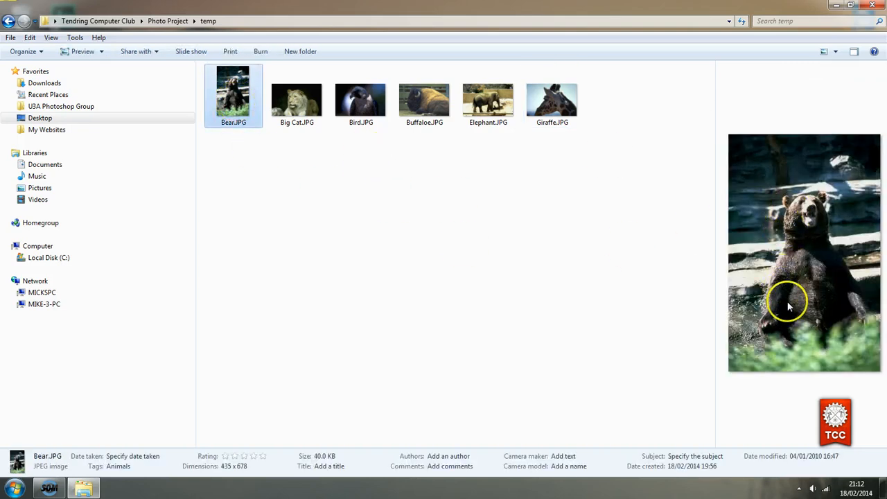
left_click(300, 112)
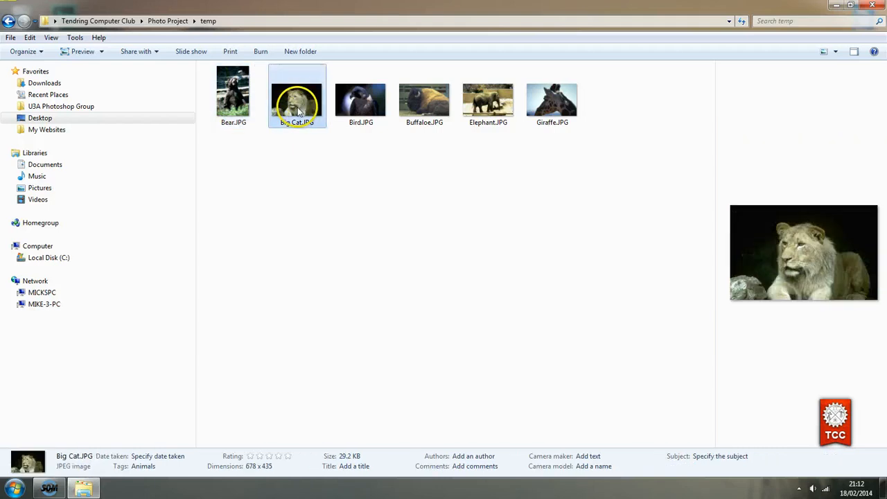
left_click(359, 101)
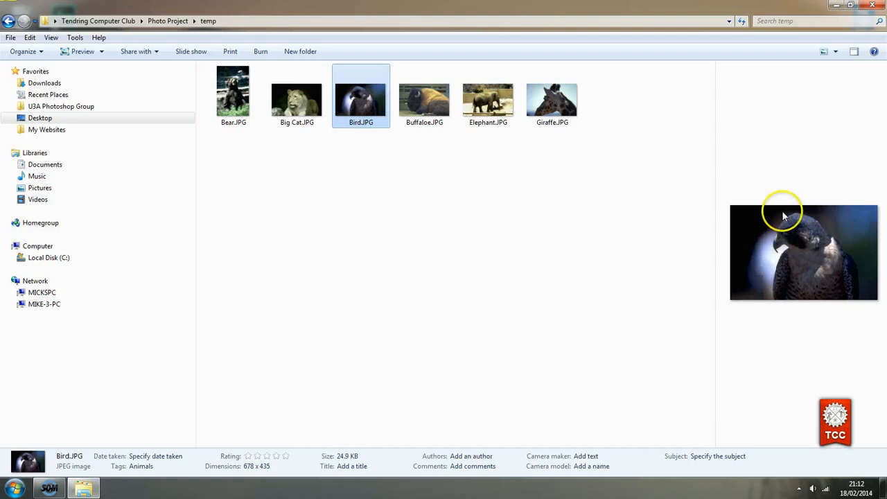
left_click(854, 52)
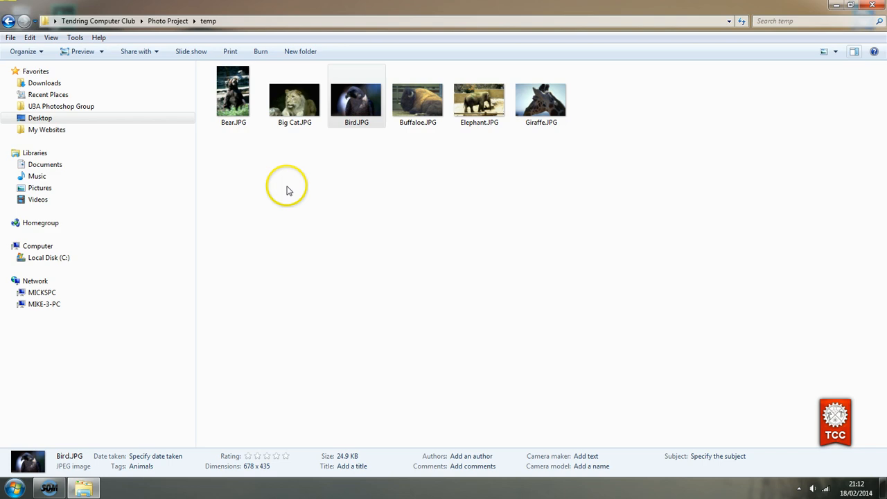
left_click(239, 103)
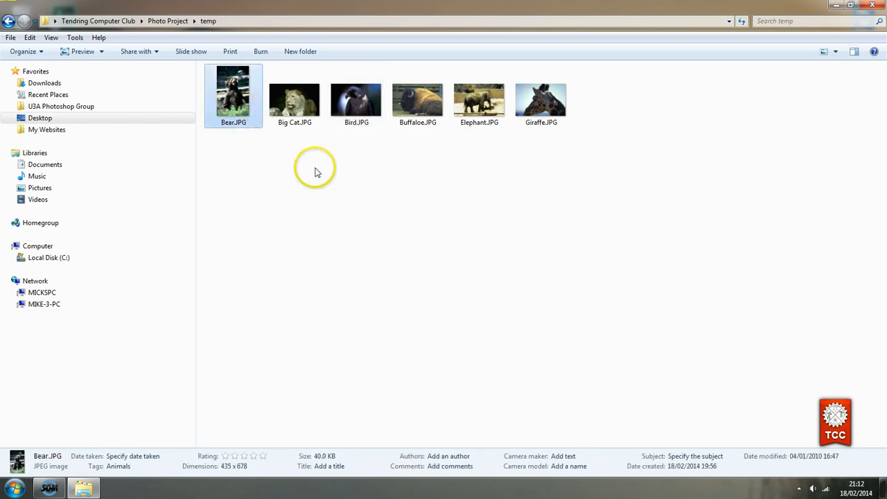
Send the six photos, Bear to Giraffe, to a compressed (zipped) folder, creating Bear.zip
left_click(536, 105, "shift")
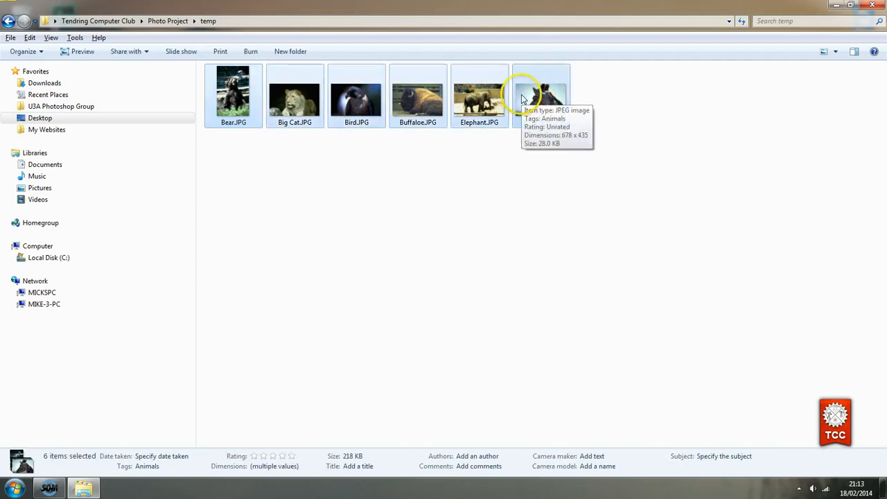
right_click(232, 109)
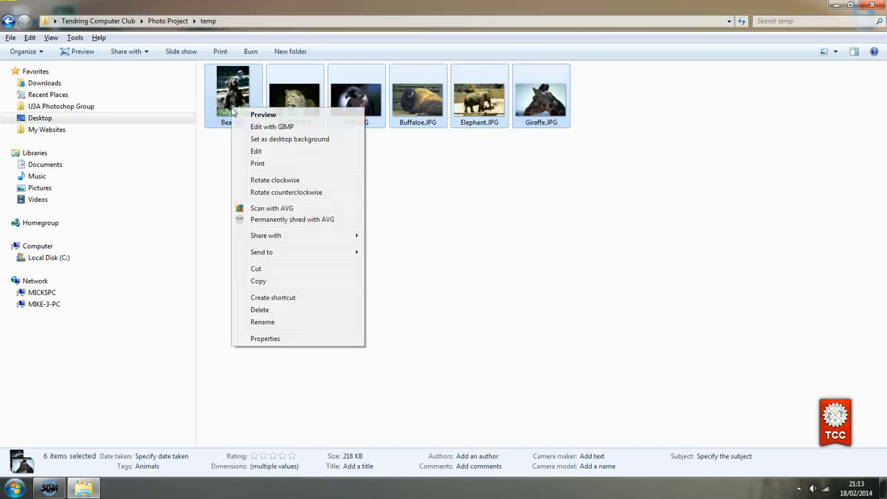
mouse_move(253, 251)
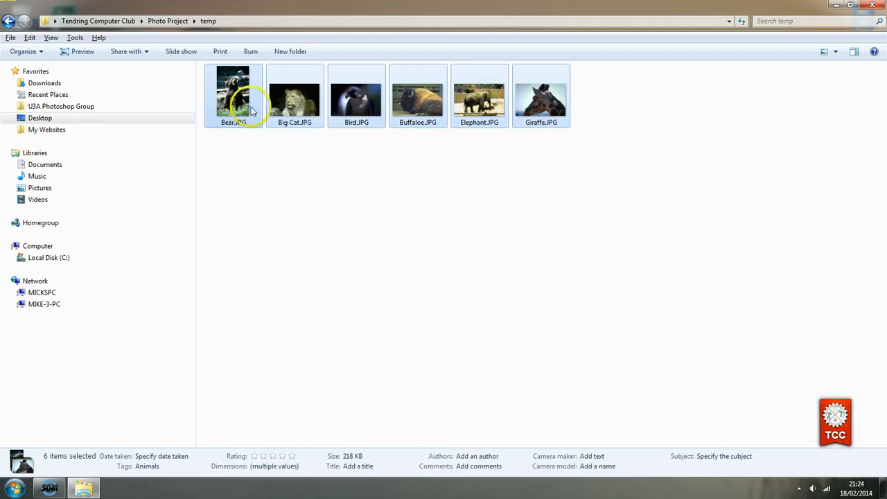
right_click(251, 109)
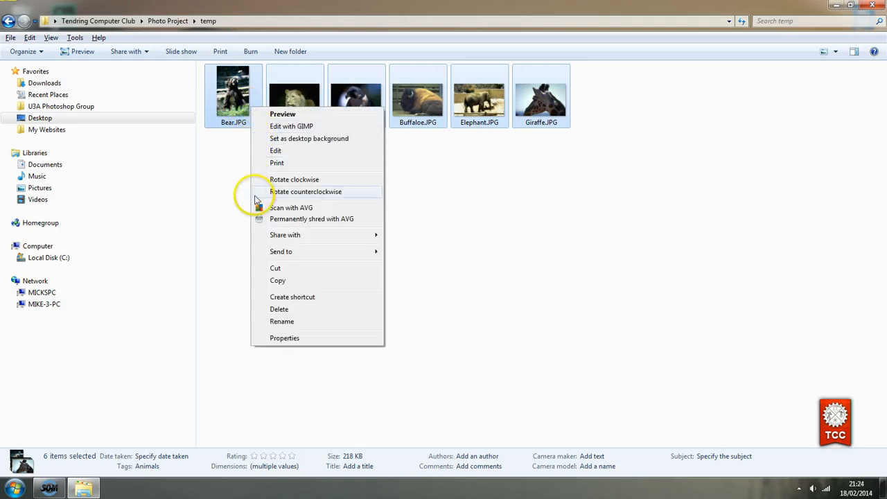
mouse_move(307, 255)
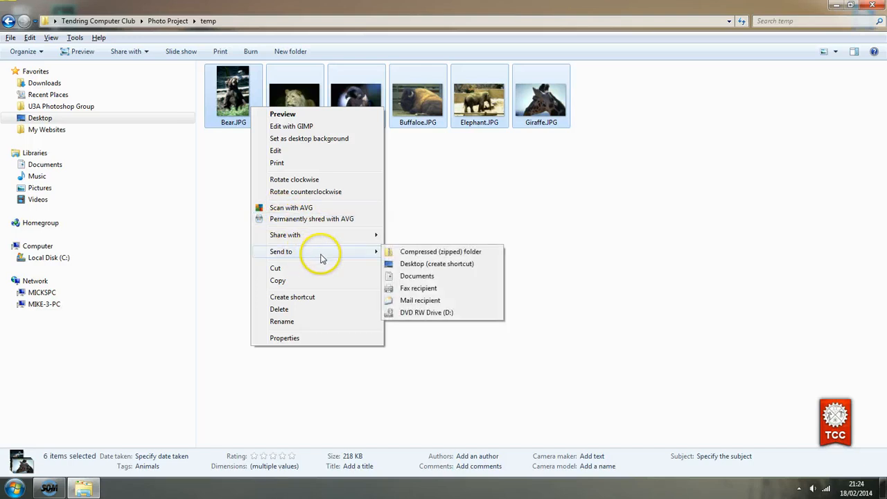
left_click(431, 255)
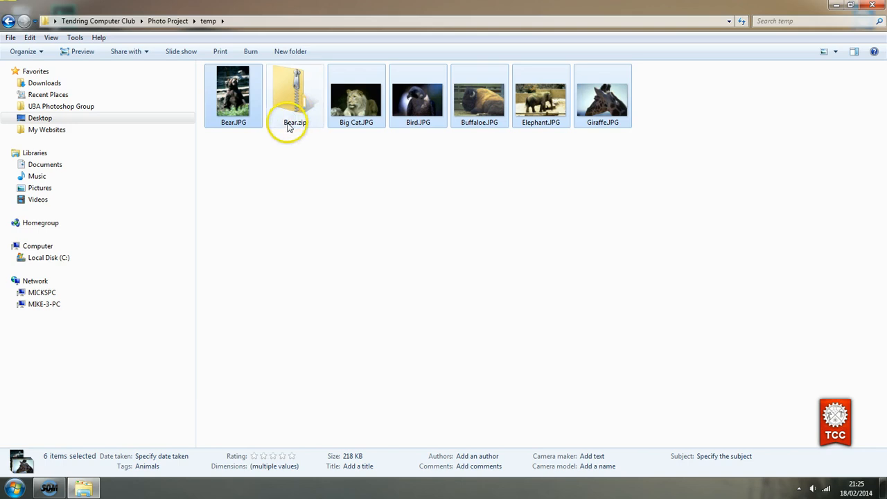
mouse_move(299, 129)
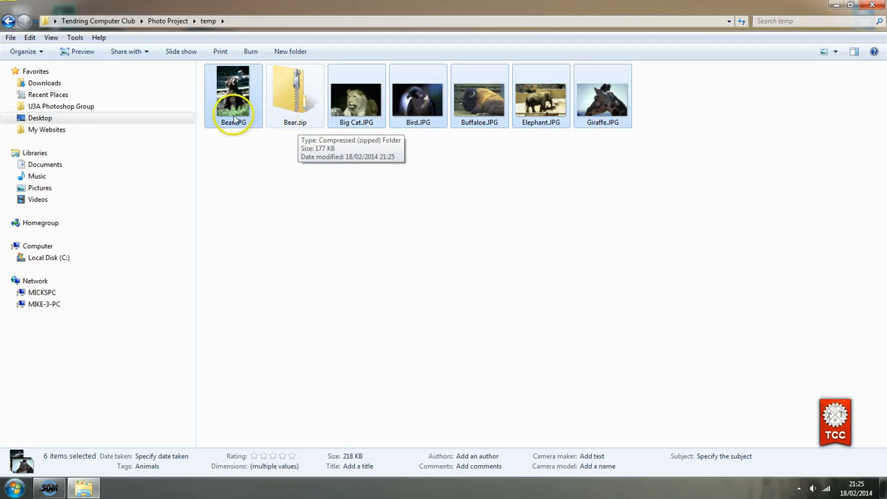
mouse_move(232, 123)
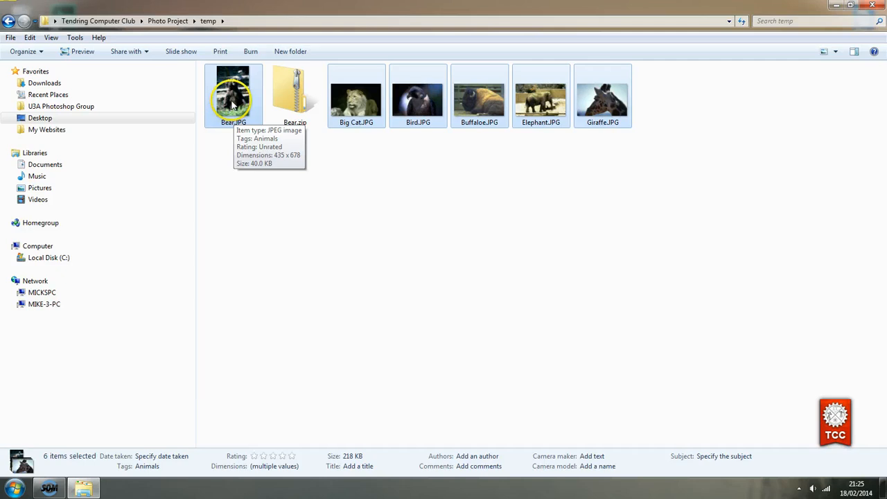
mouse_move(343, 118)
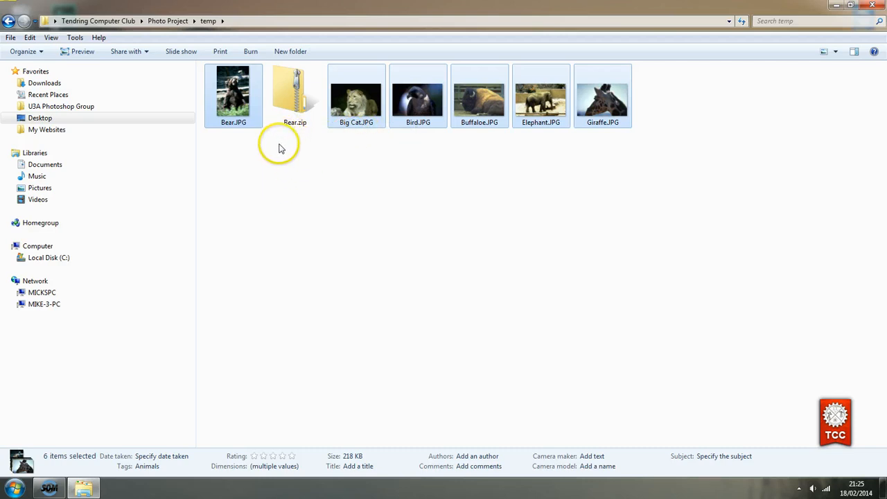
left_click(279, 146)
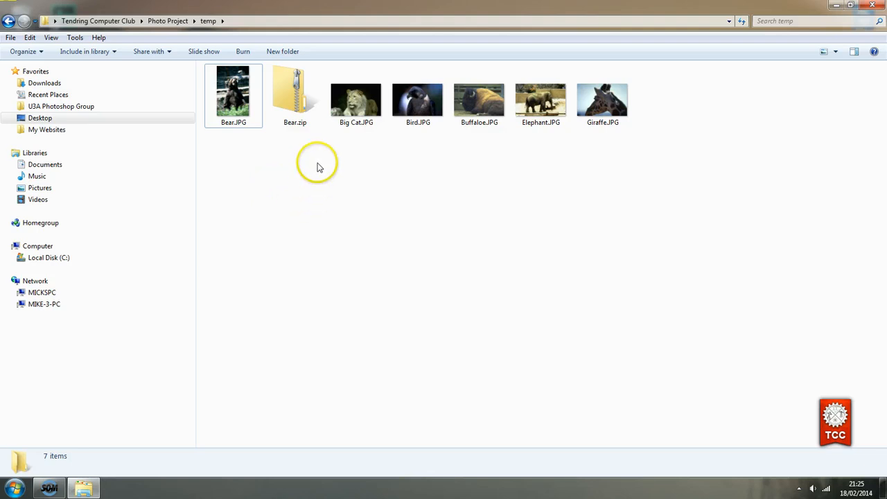
Give the zipped folder Bear.zip the new name Animals.zip
left_click(289, 127)
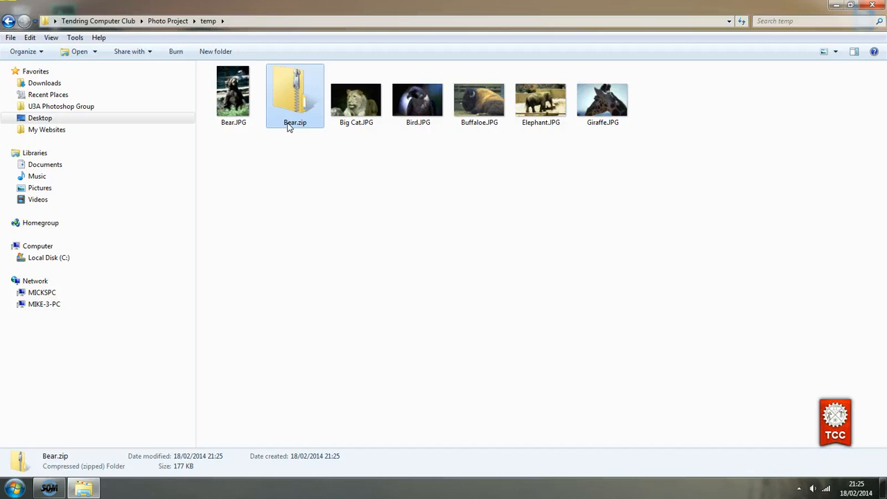
left_click(289, 124)
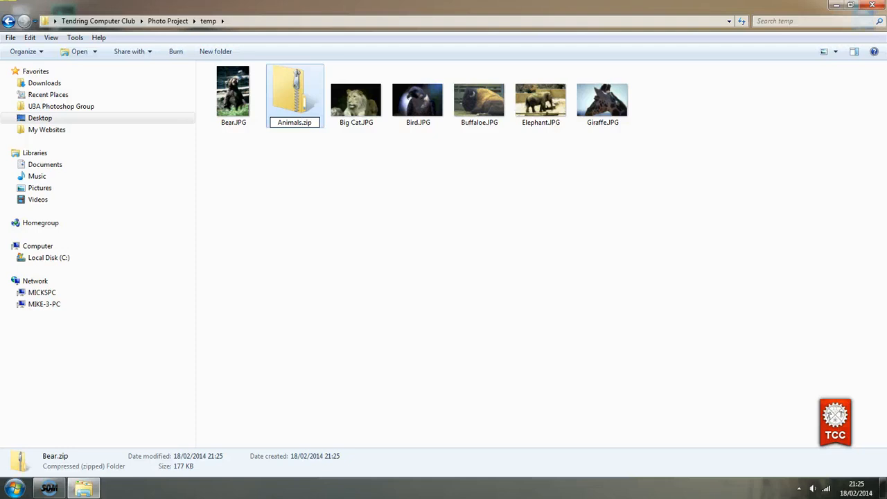
key("Return")
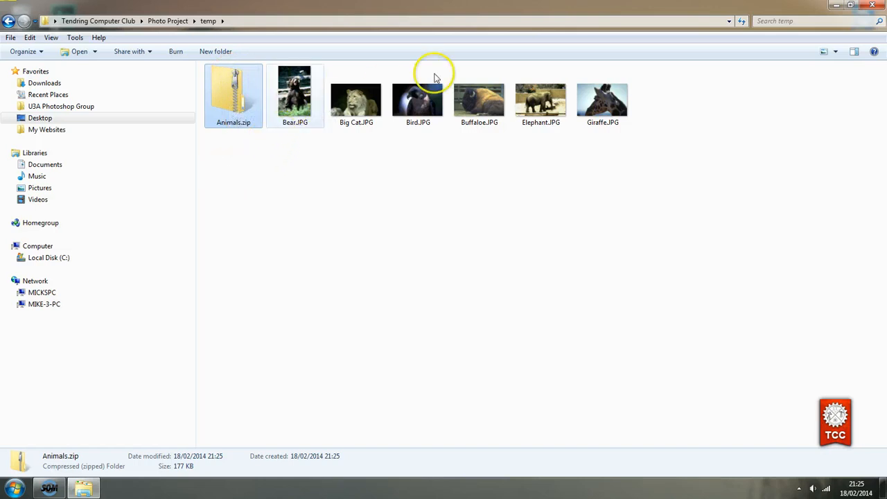
double_click(231, 100)
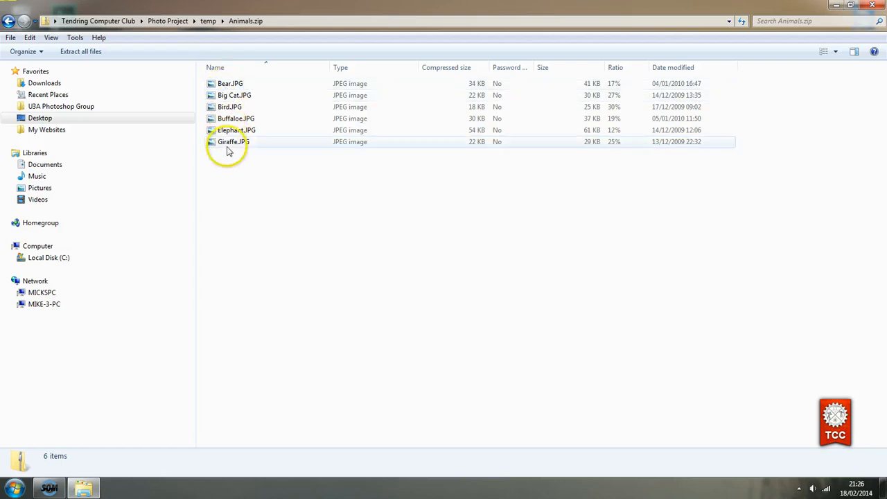
left_click(208, 20)
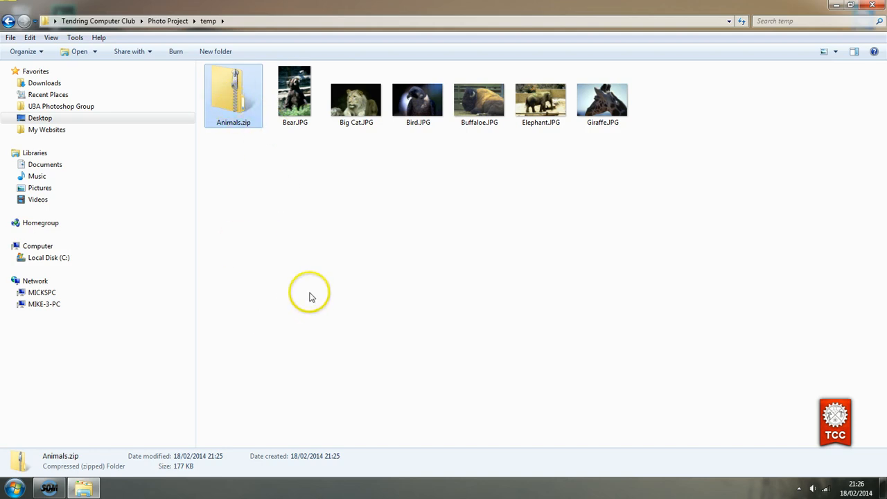
key("alt+p")
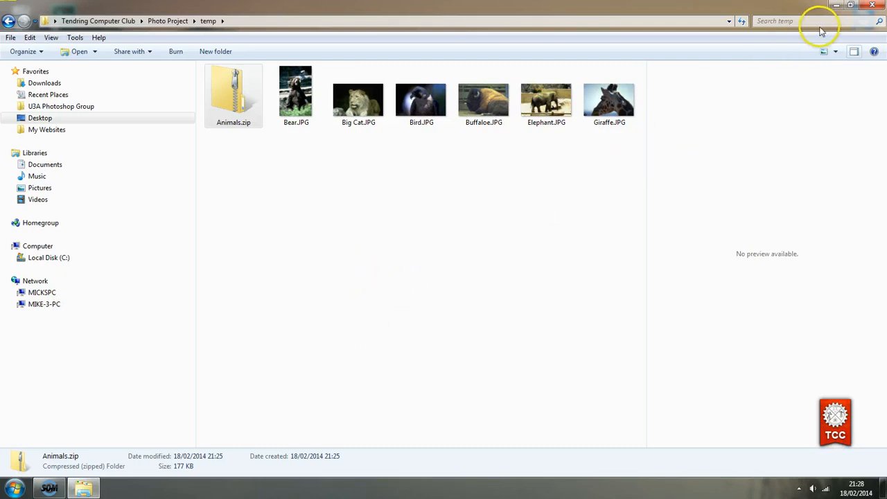
Close the temp window, launch Firefox from the desktop, and show the Bookmarks menu
left_click(872, 5)
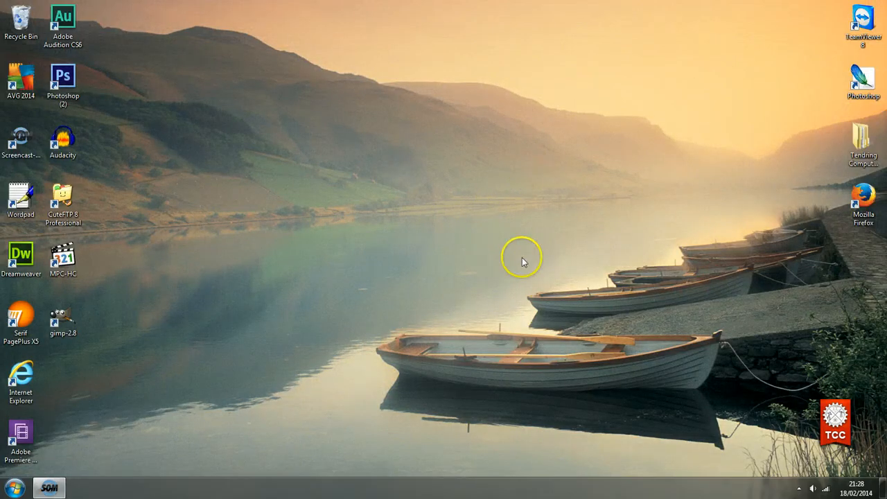
left_click(865, 199)
double_click(866, 199)
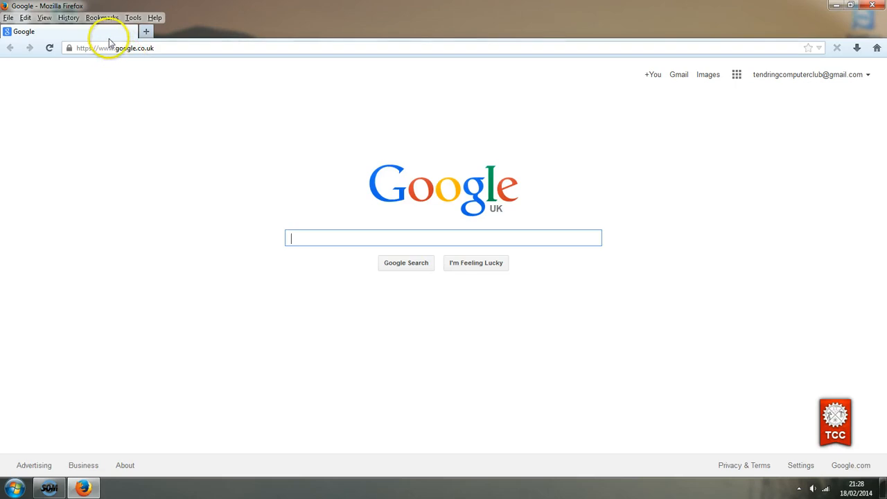
left_click(94, 19)
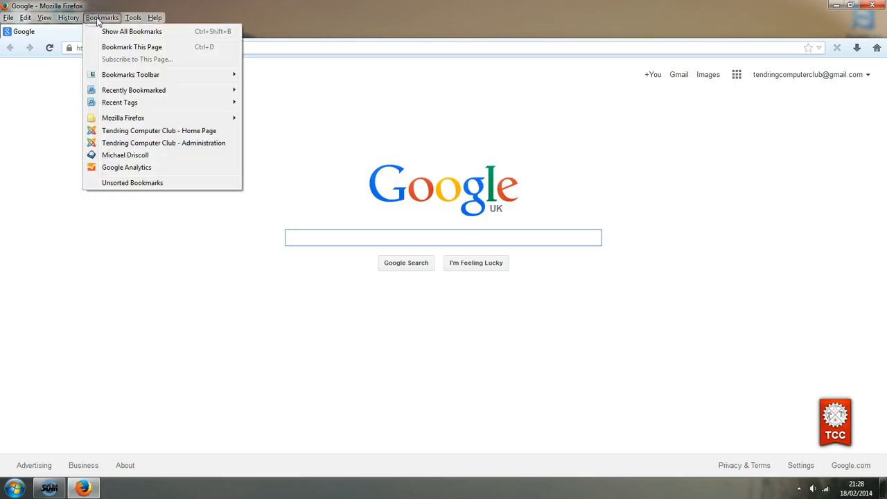
Log into the Tendring Computer Club members' email with username and password, then compose a message
left_click(129, 132)
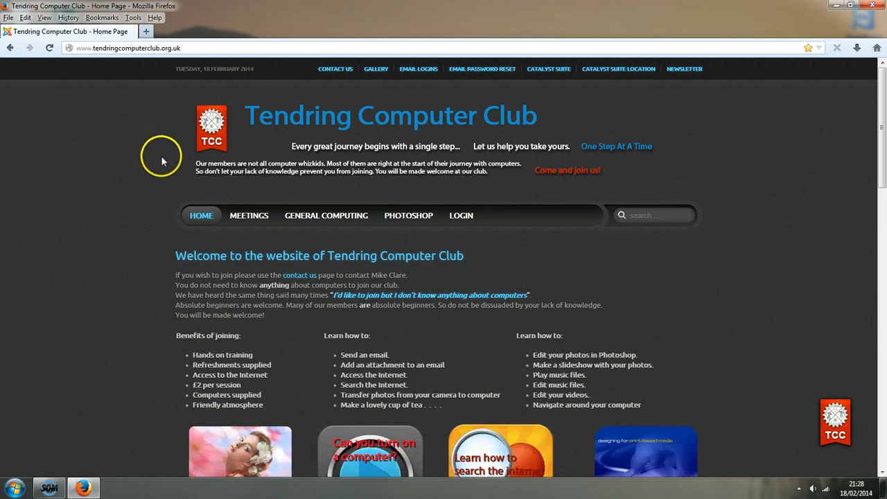
left_click(416, 72)
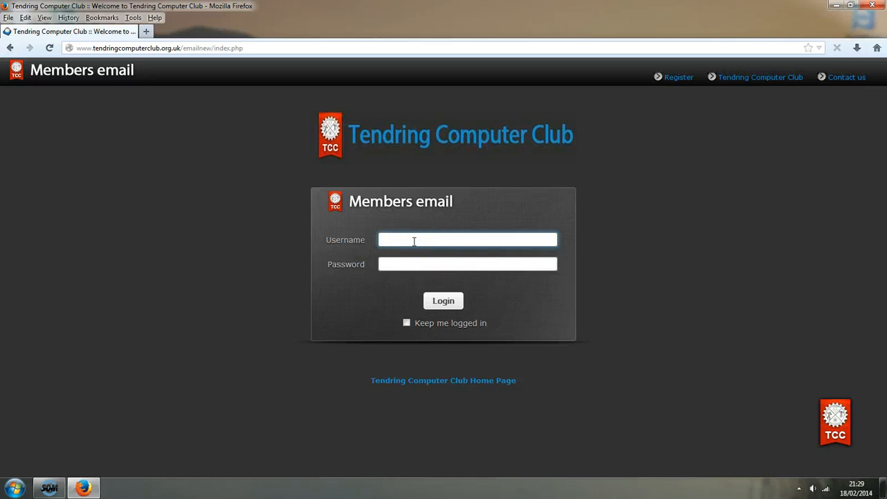
key("Tab")
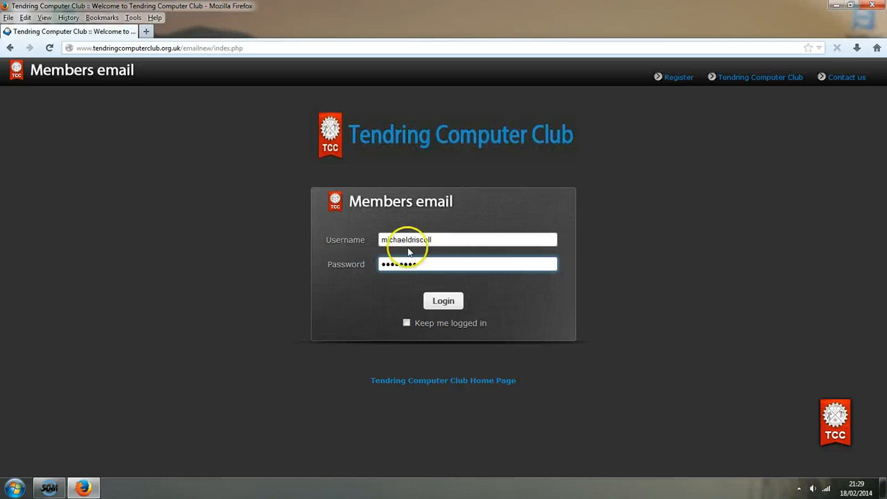
left_click(445, 304)
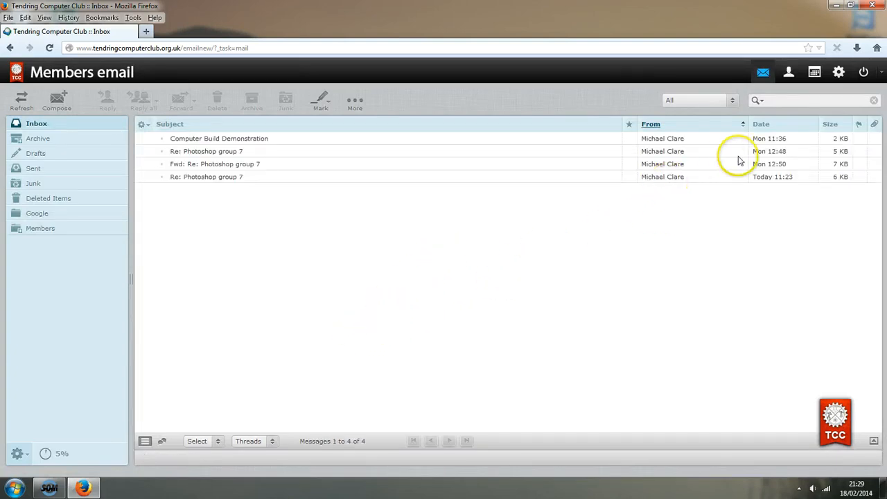
left_click(880, 74)
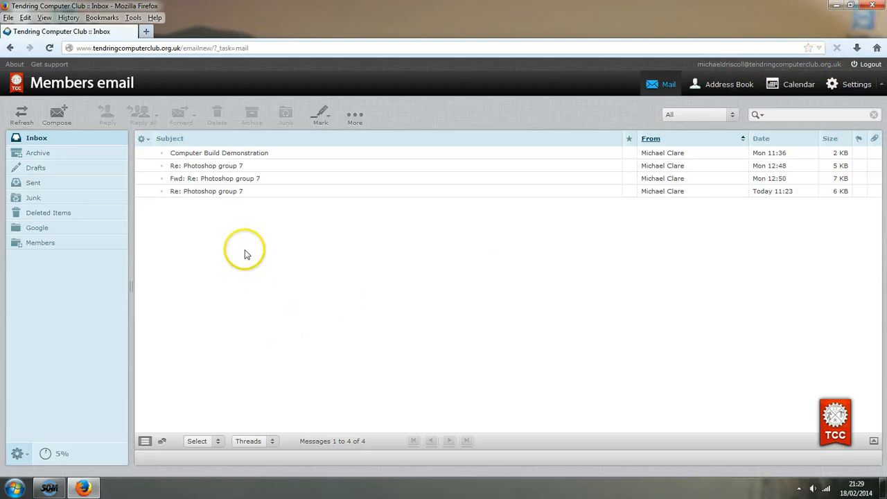
left_click(55, 124)
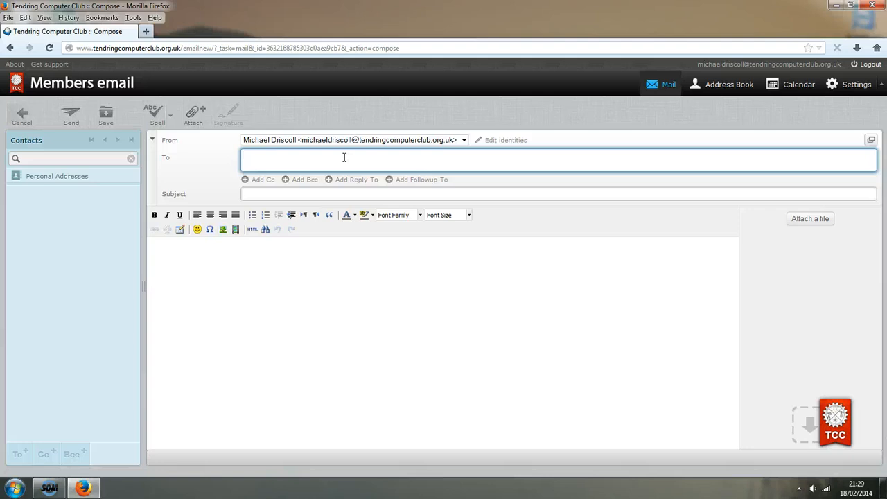
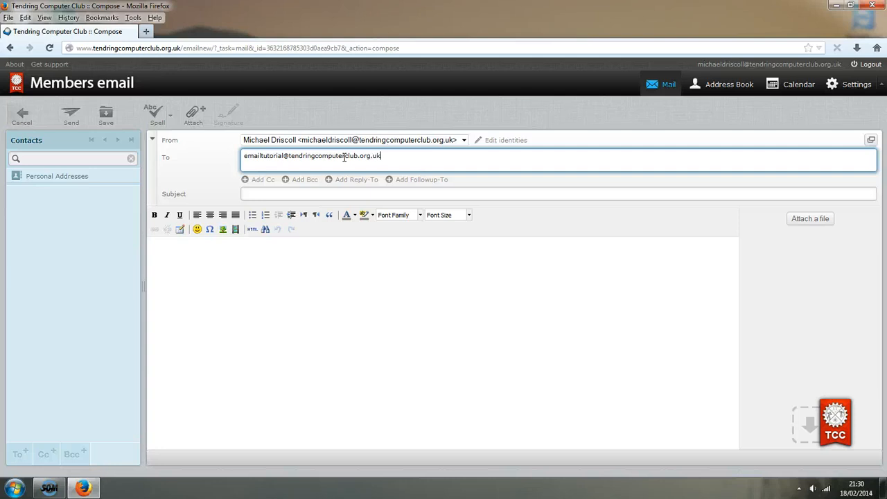
Address the new message to the recipient and give it the subject 'Safari Images'
left_click(275, 196)
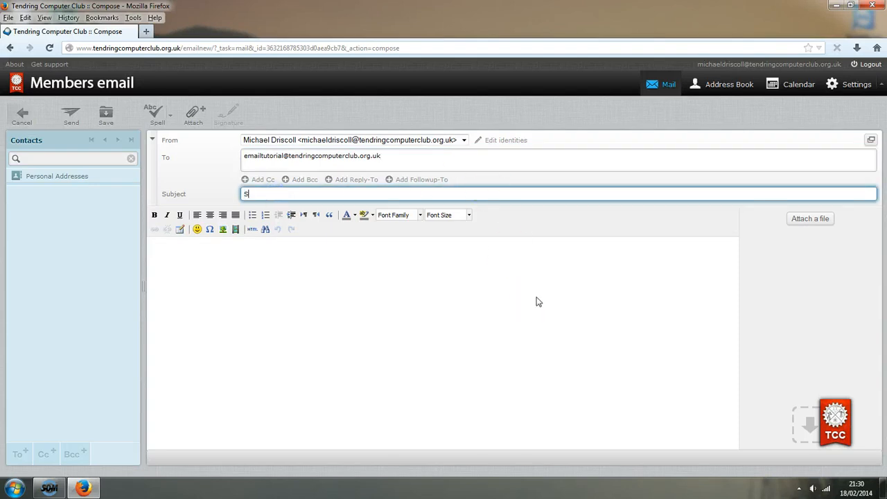
type("Safari")
left_click(396, 232)
Write 'Pics from my recent safari' and a signature in the message body
left_click(181, 264)
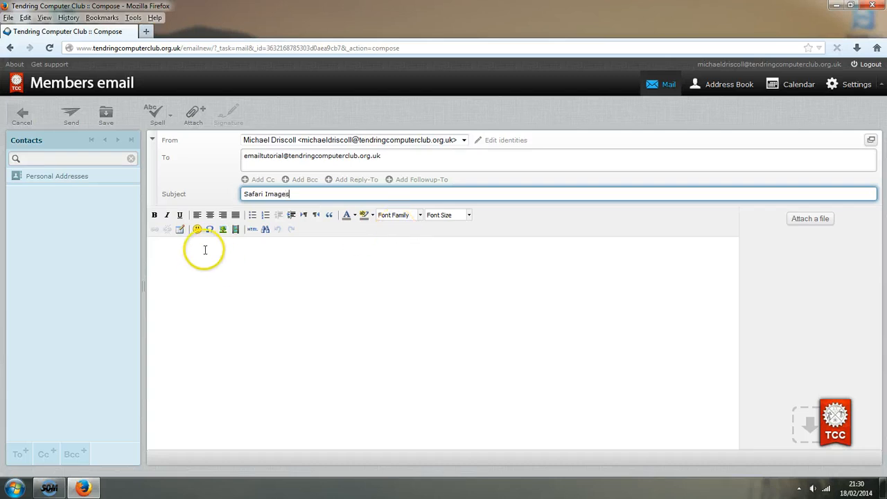
left_click(205, 249)
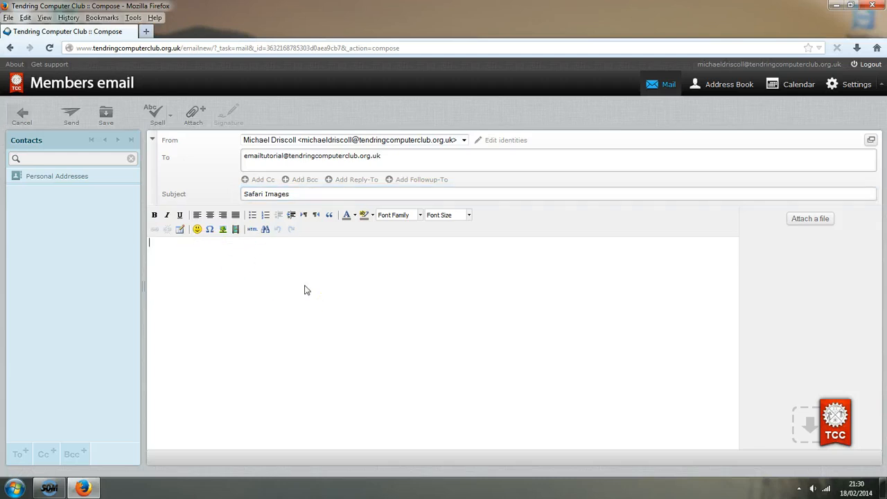
type("Pics from my recent safari.")
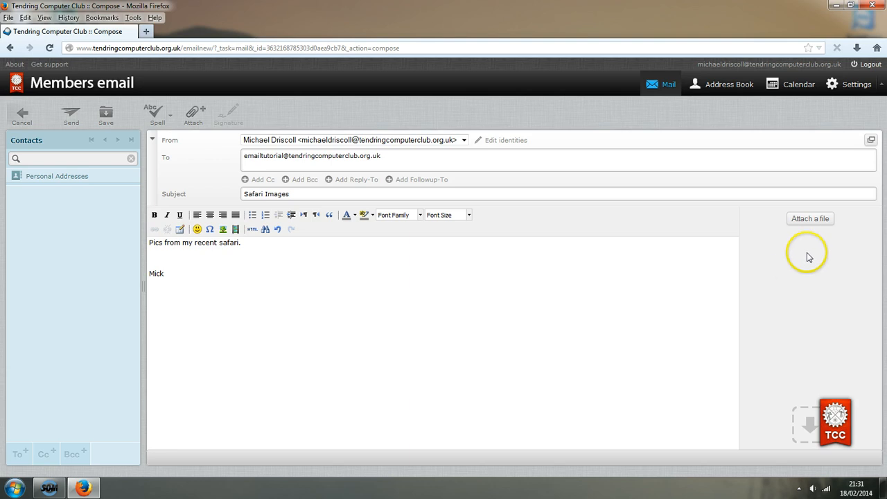
Pick Animals.zip from Desktop > Tendring Computer Club > Photo Project > temp as the attachment
left_click(810, 219)
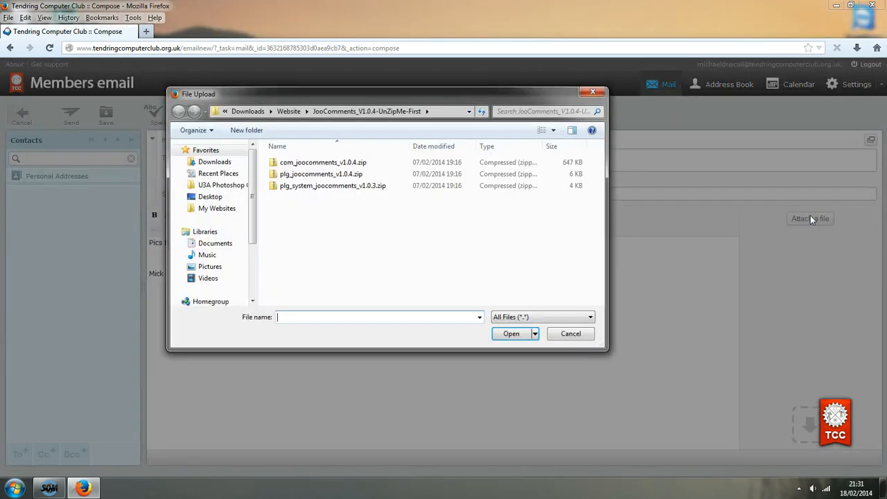
left_click_drag(392, 99, 420, 143)
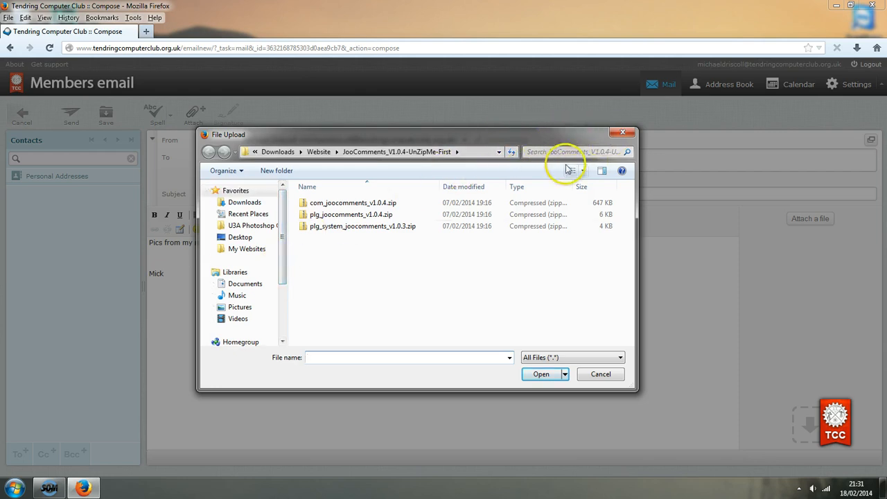
left_click_drag(635, 390, 660, 407)
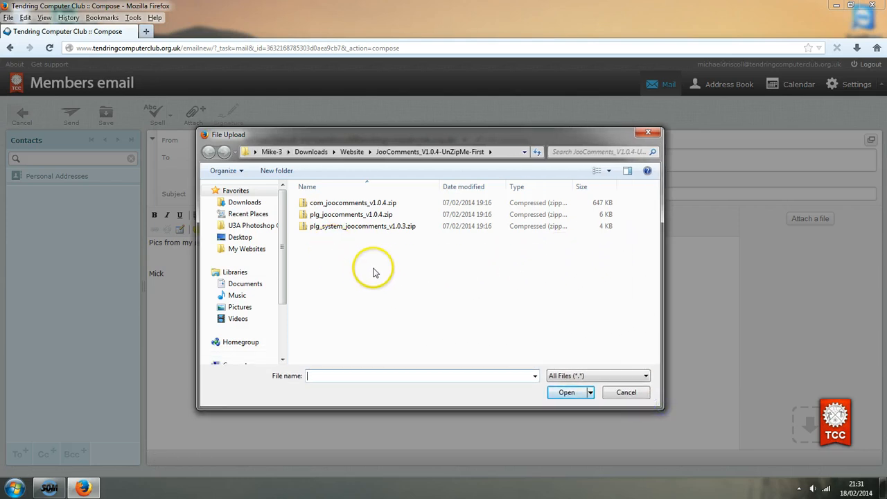
left_click(239, 238)
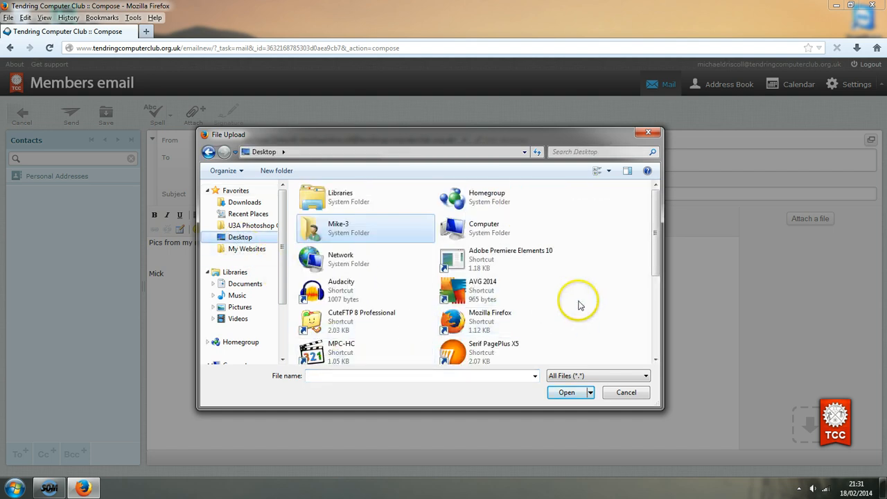
left_click(655, 359)
left_click(655, 359)
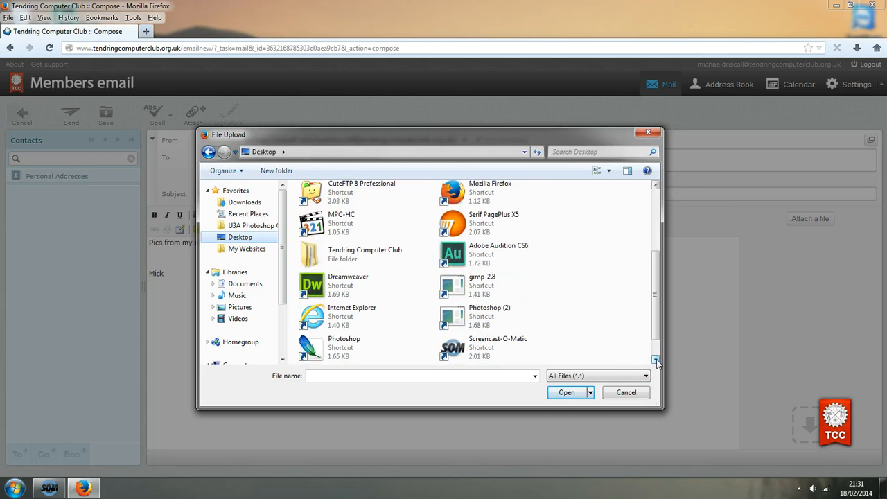
double_click(322, 254)
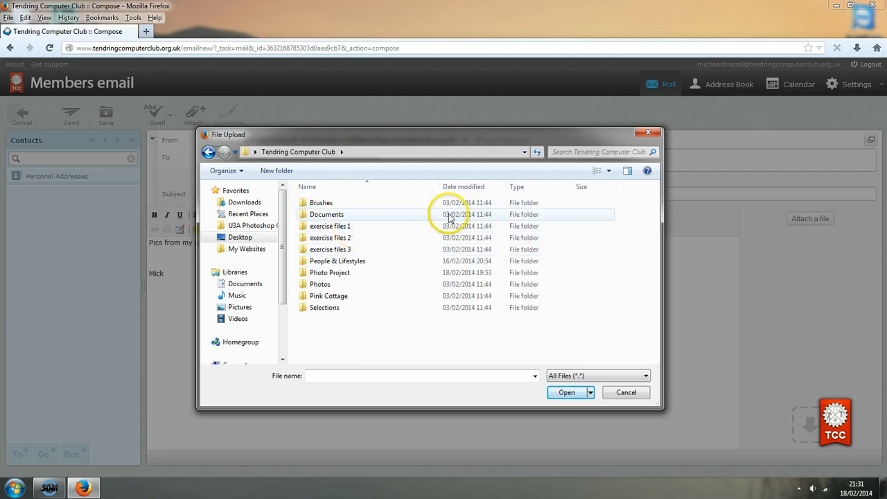
double_click(325, 274)
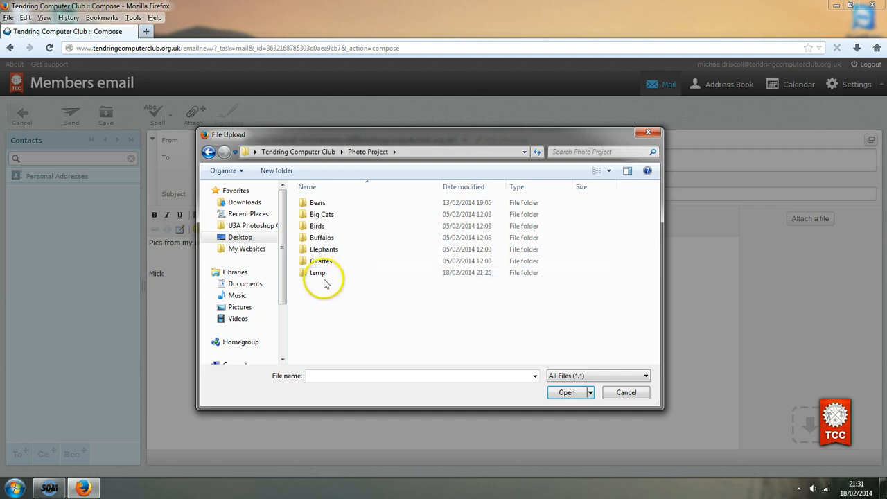
mouse_move(315, 276)
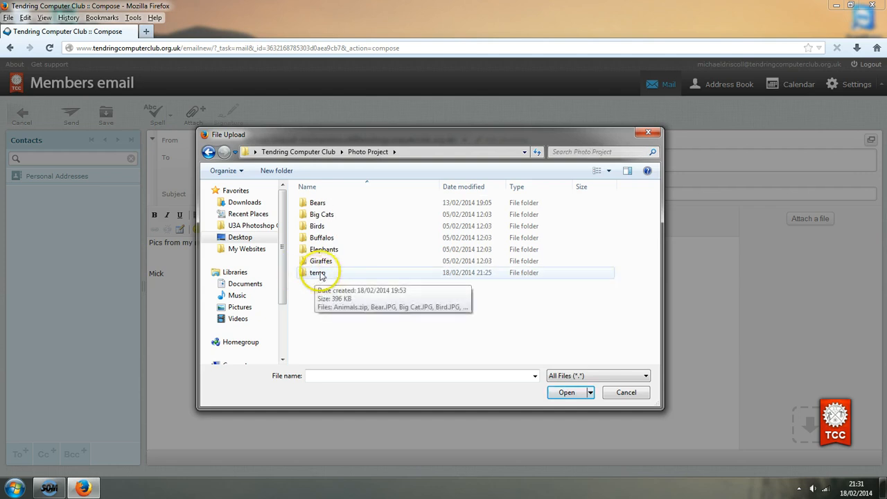
double_click(318, 272)
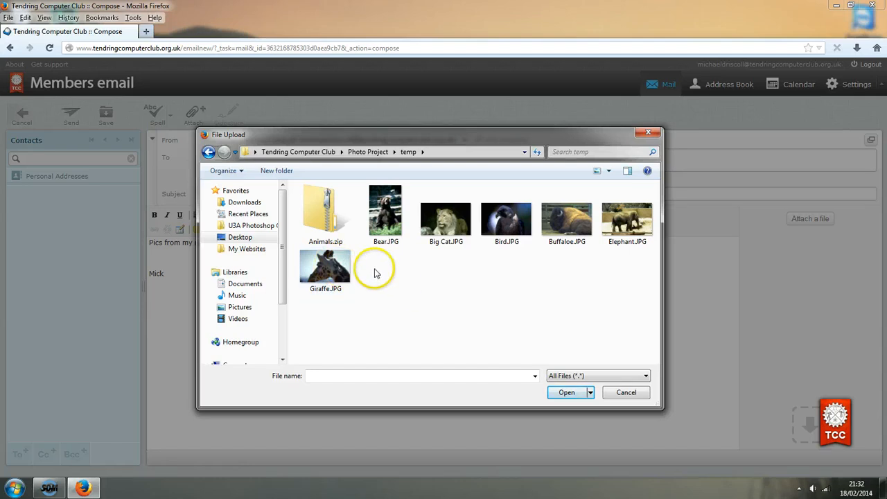
left_click(315, 221)
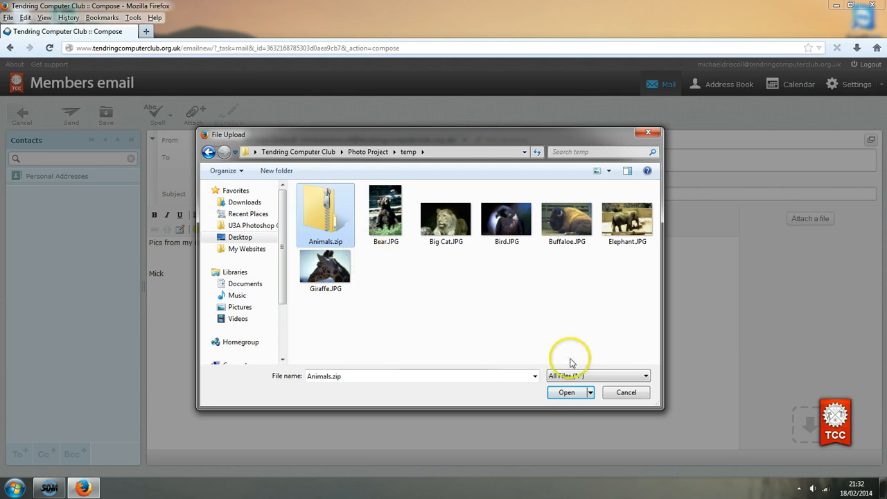
left_click(564, 394)
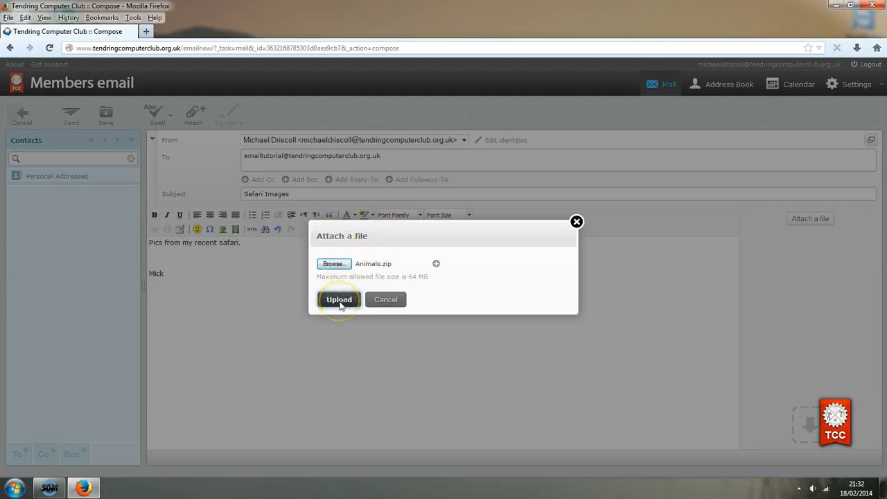
Upload Animals.zip, send the Safari Images message and view it in the Sent folder
left_click(339, 300)
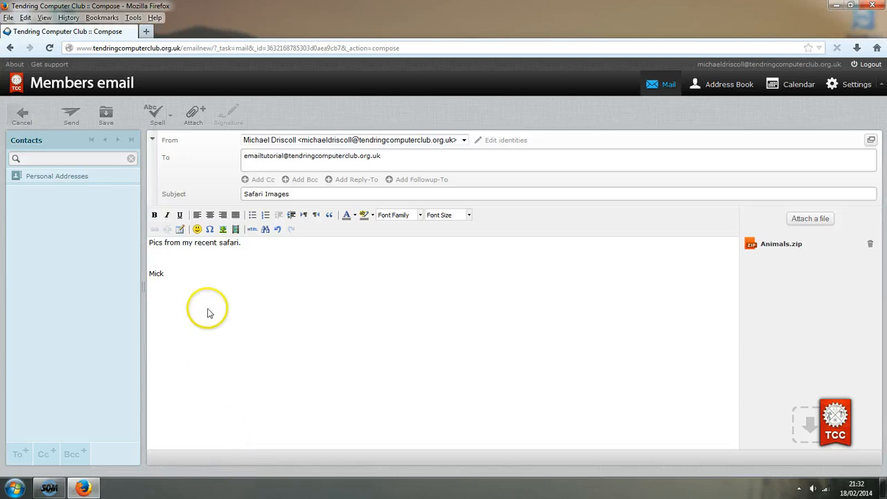
left_click(72, 123)
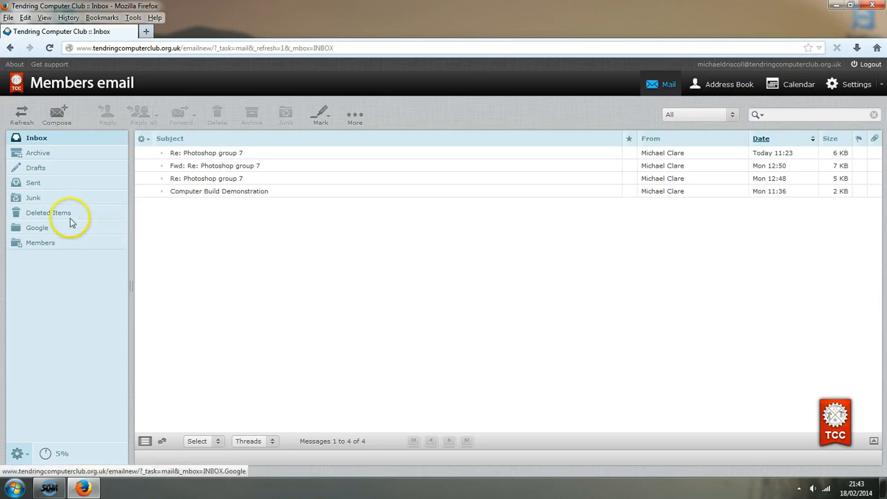
left_click(31, 184)
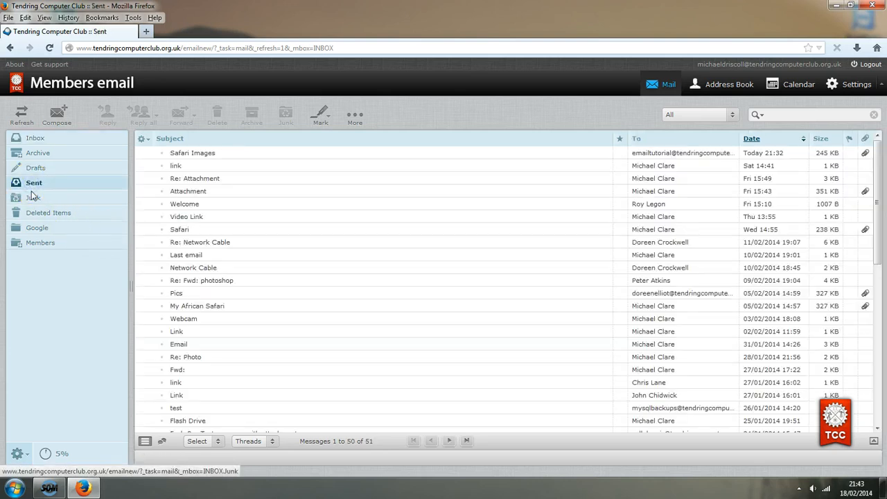
Open the sent Safari Images message and its Animals.zip attachment, then go back to the Inbox
left_click(187, 156)
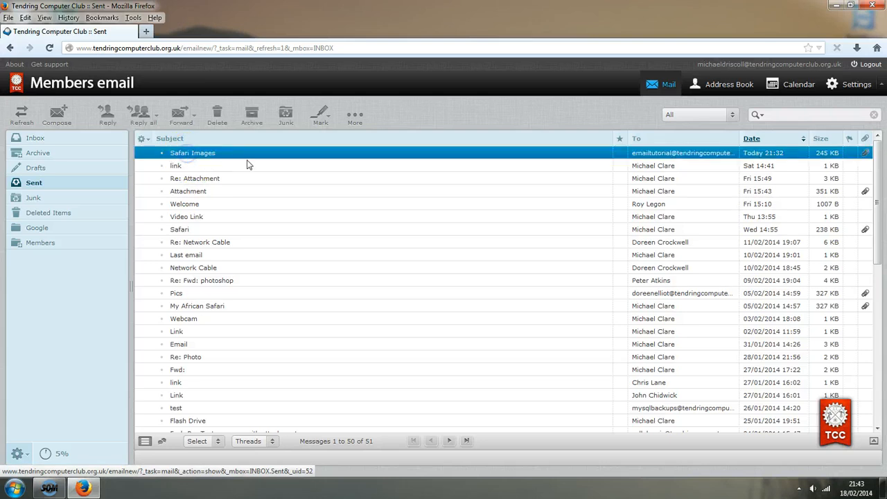
left_click(613, 153)
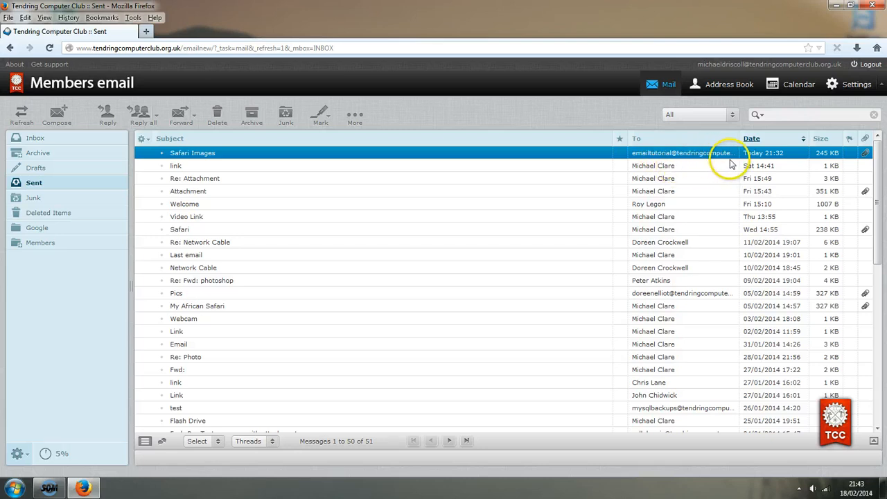
left_click(199, 153)
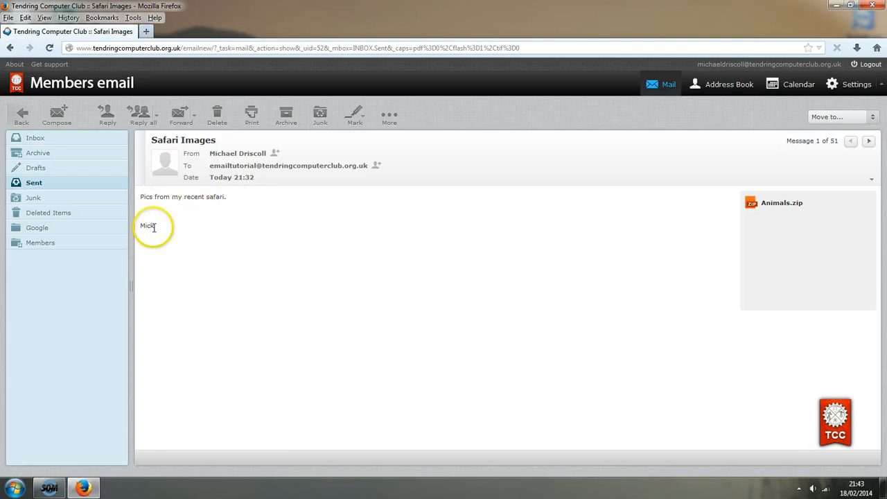
left_click(777, 213)
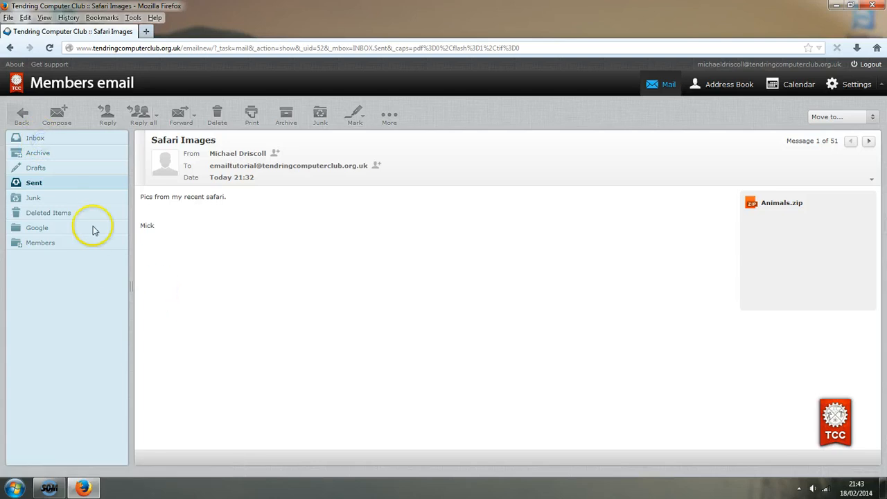
left_click(34, 138)
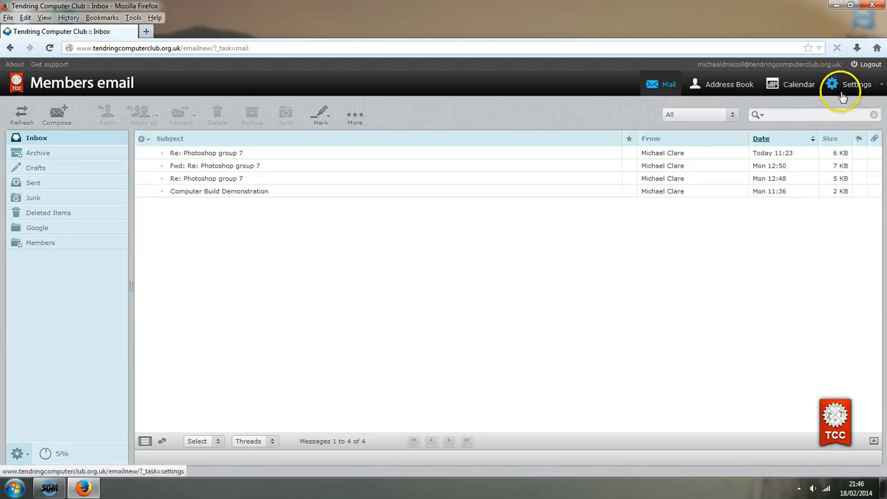
Log out and log back in with the recipient's username and password
left_click(857, 66)
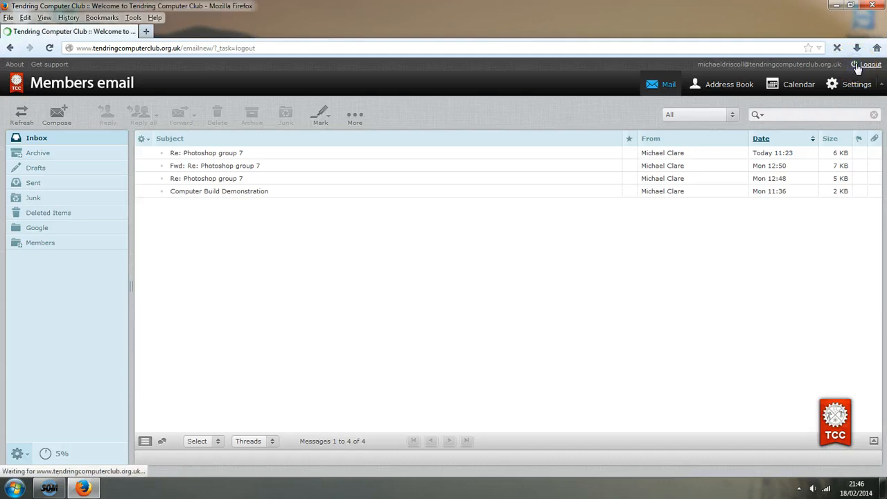
left_click(397, 239)
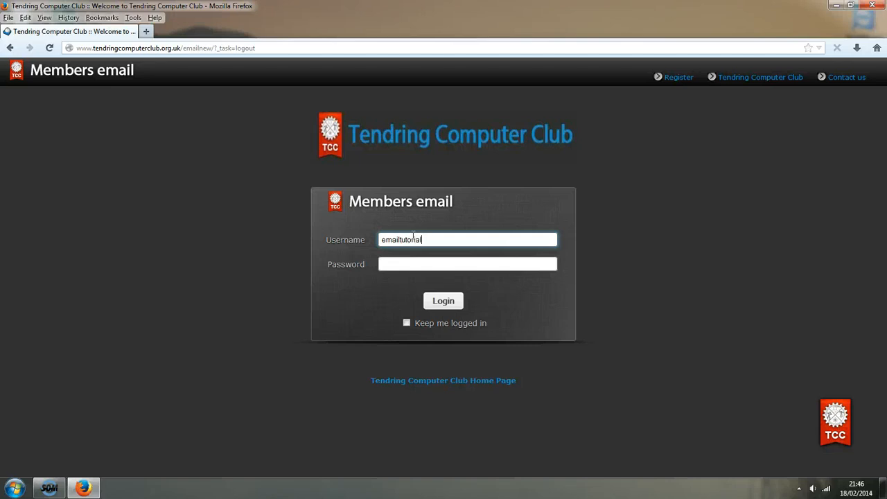
key("Tab")
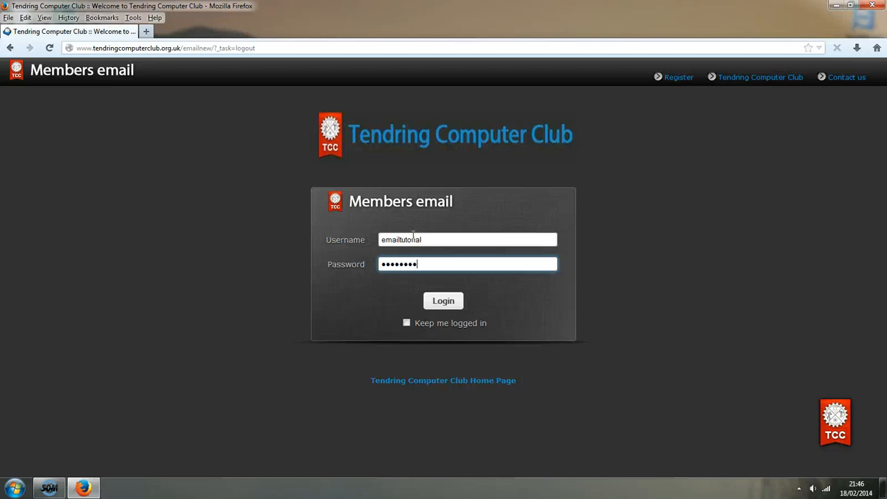
left_click(442, 301)
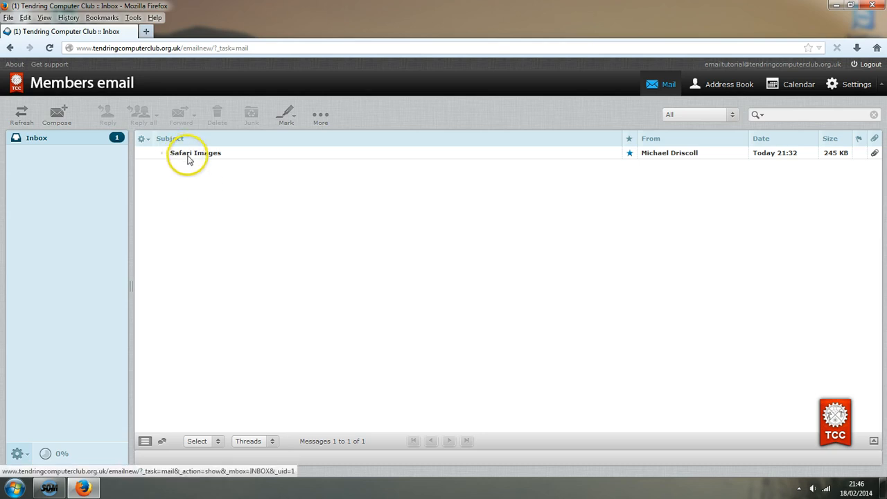
Open the received Safari Images message and start downloading Animals.zip
double_click(187, 158)
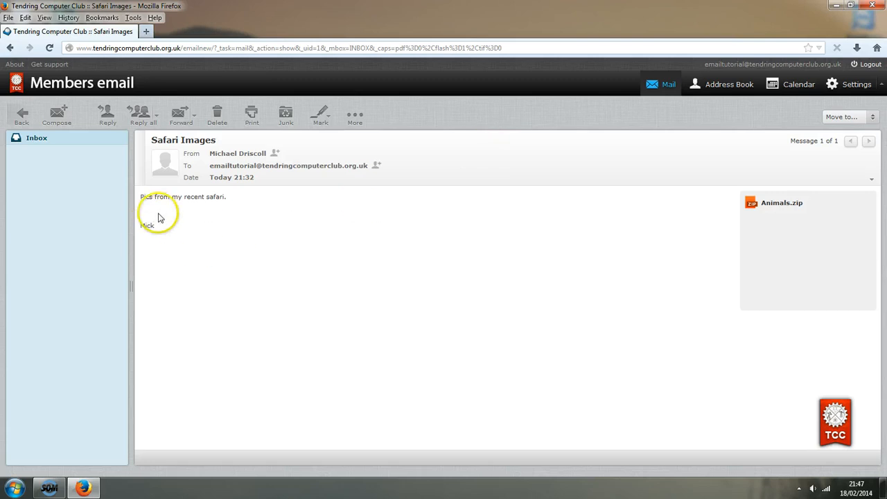
left_click(770, 206)
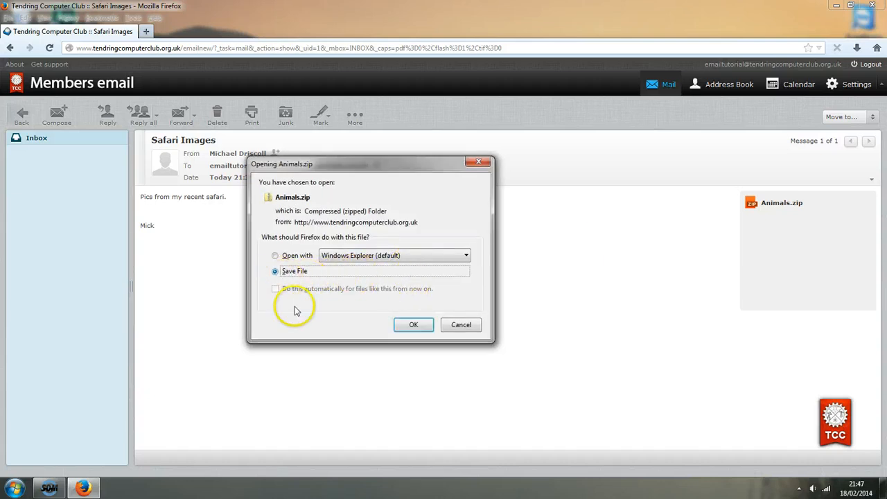
Save the downloaded Animals.zip into Photo Project's temp folder, replacing the existing copy
left_click(409, 327)
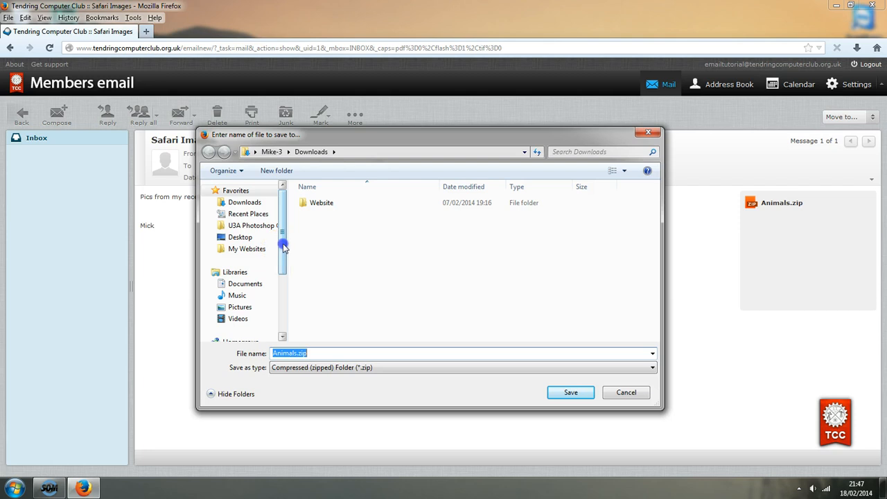
left_click(228, 239)
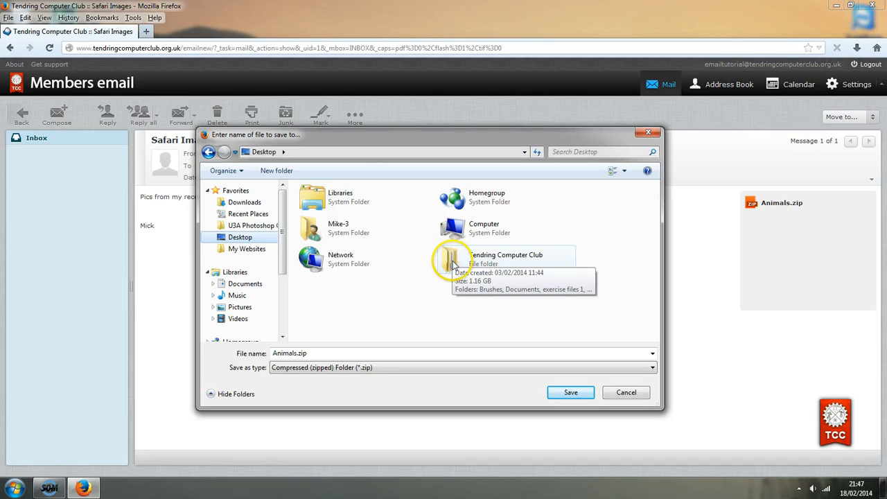
double_click(450, 261)
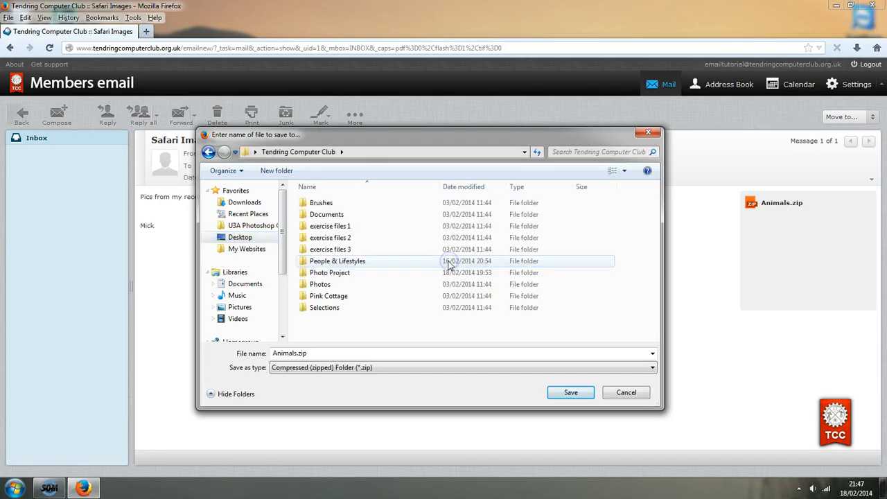
double_click(324, 274)
left_click(314, 278)
double_click(311, 275)
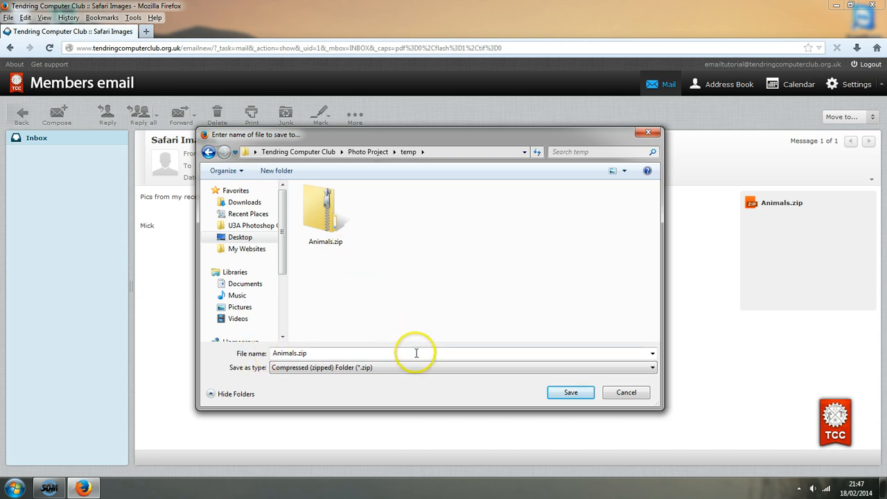
left_click(566, 393)
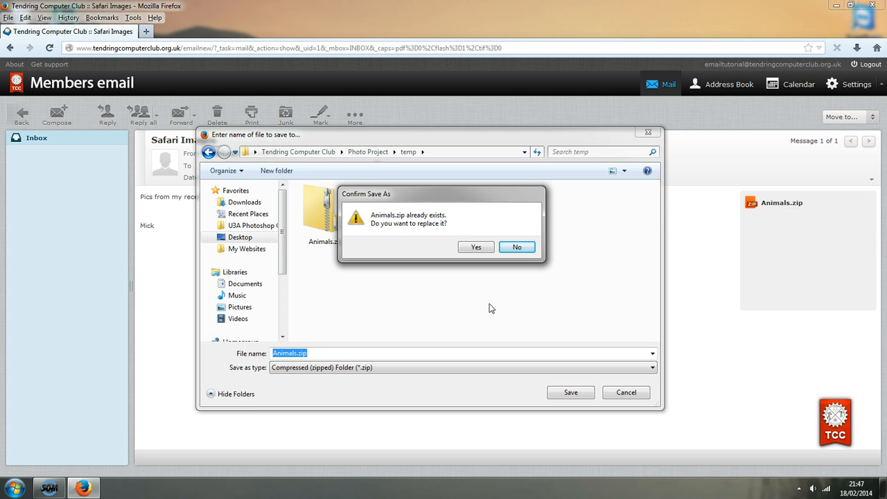
left_click(475, 247)
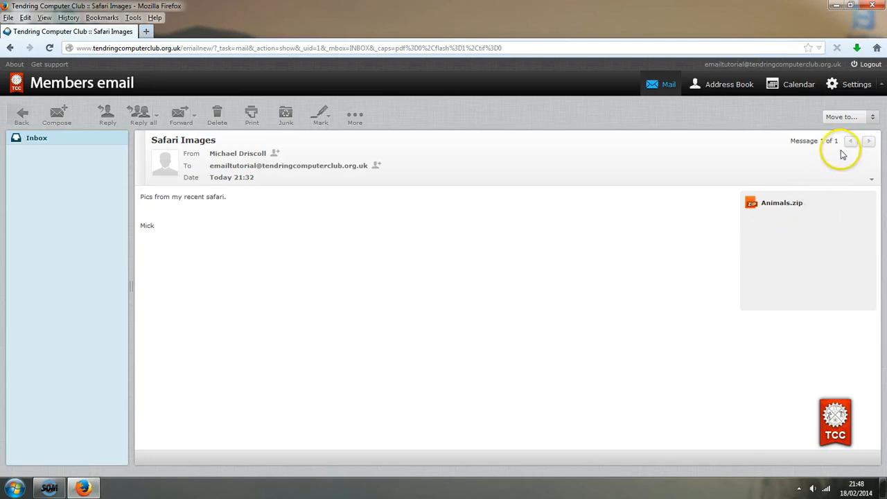
Log out of Members email and close Firefox
left_click(869, 65)
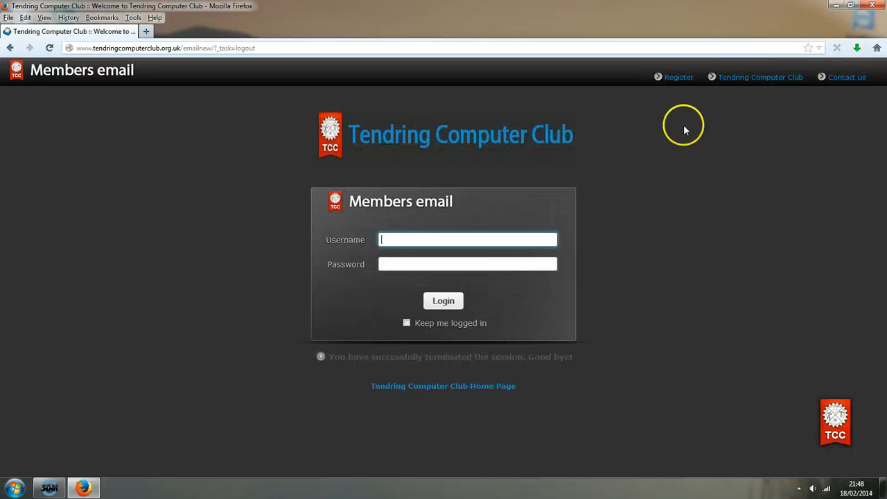
left_click(874, 7)
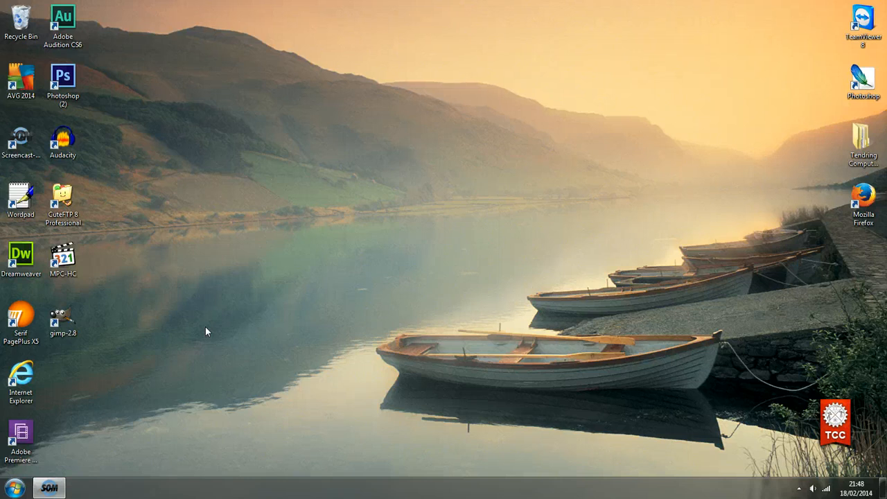
Open Photo Project's temp folder in Explorer and select the six photos, Bear.JPG through Giraffe.JPG
key("super+e")
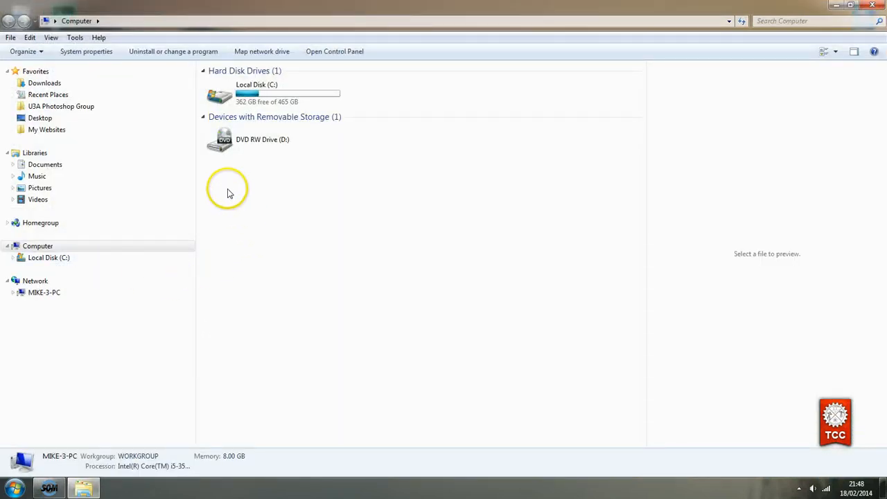
left_click(40, 119)
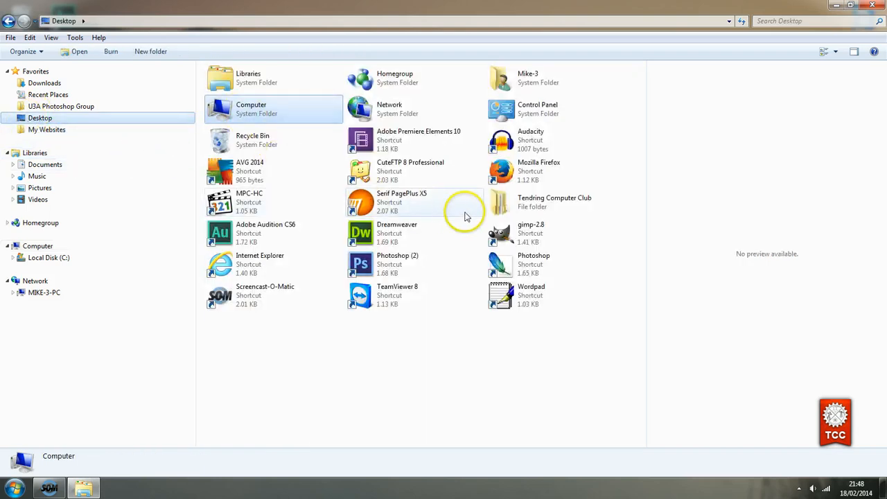
double_click(500, 203)
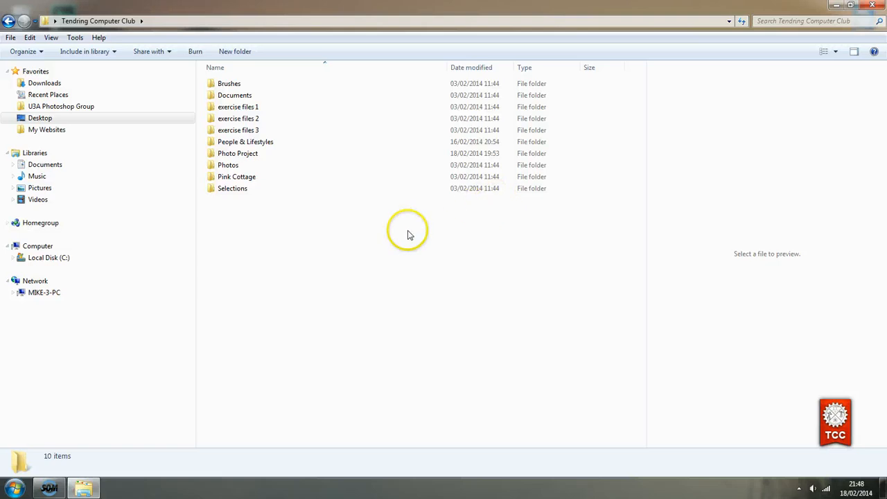
double_click(241, 153)
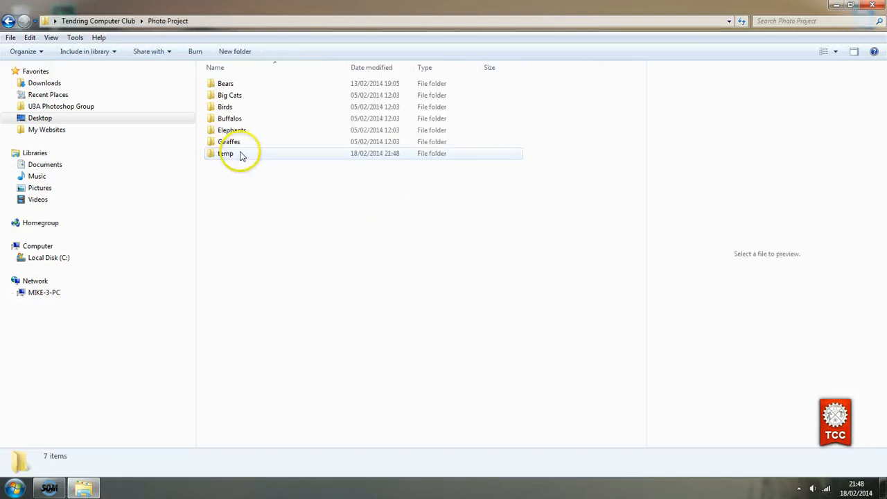
double_click(218, 154)
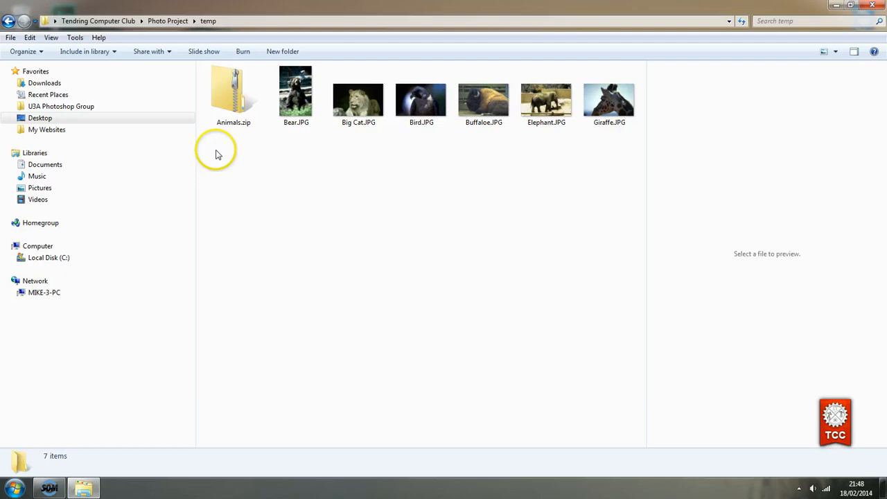
left_click(226, 103)
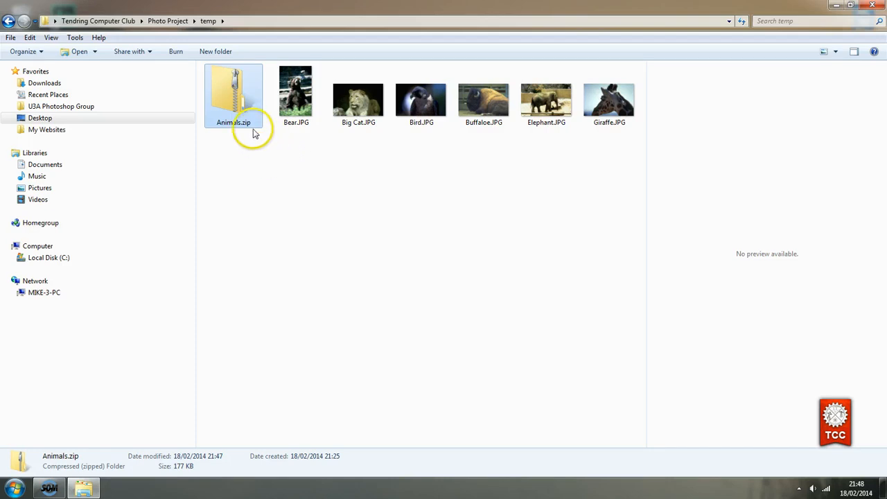
left_click(295, 105)
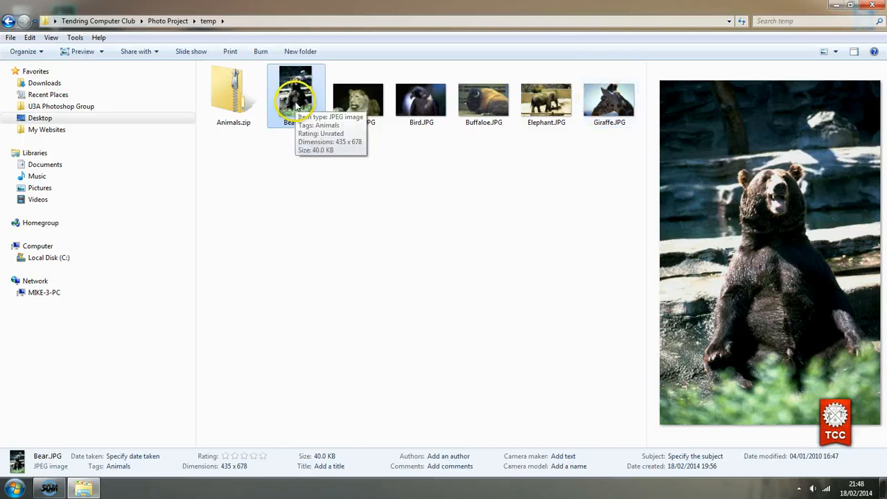
left_click(607, 110, "shift")
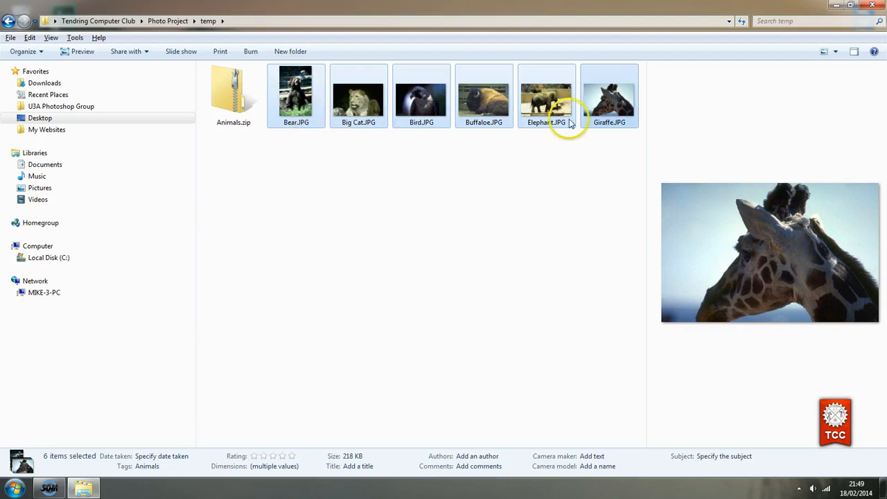
Delete the six selected photos to the Recycle Bin, leaving only Animals.zip
key("Delete")
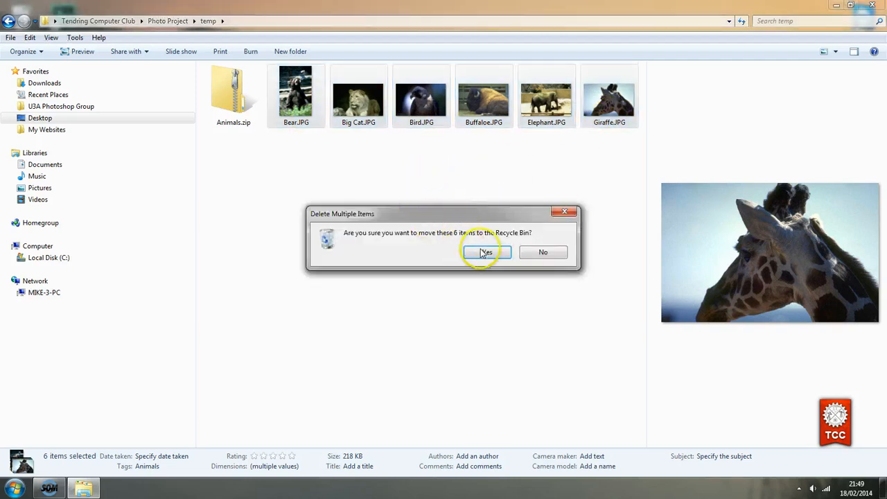
left_click(487, 253)
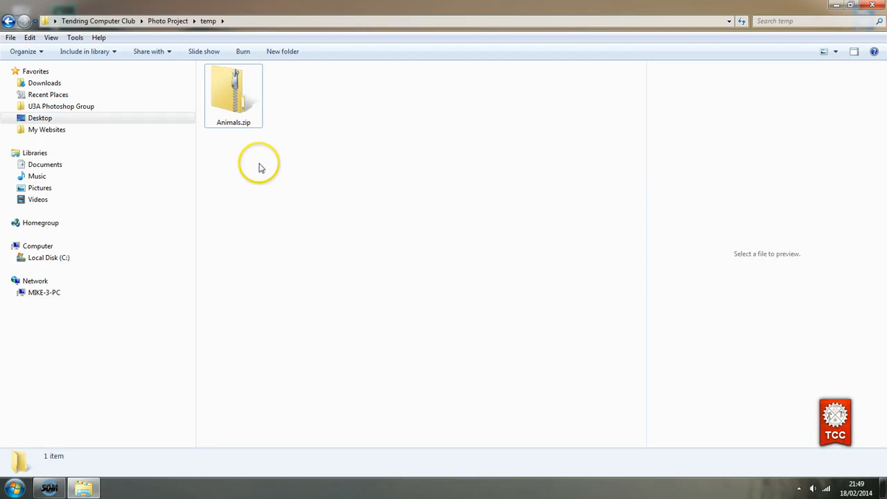
Extract Animals.zip into a new temp\Animals folder to restore the six photos, Bear.JPG through Giraffe.JPG
right_click(225, 89)
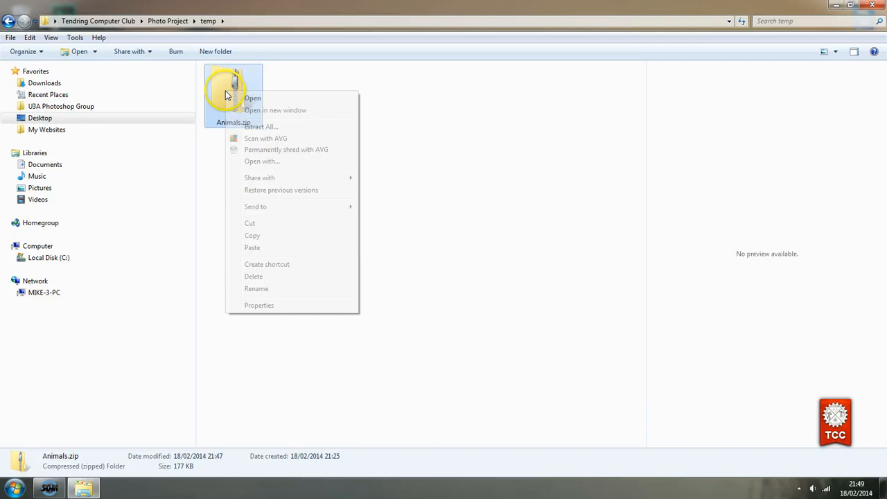
left_click(255, 127)
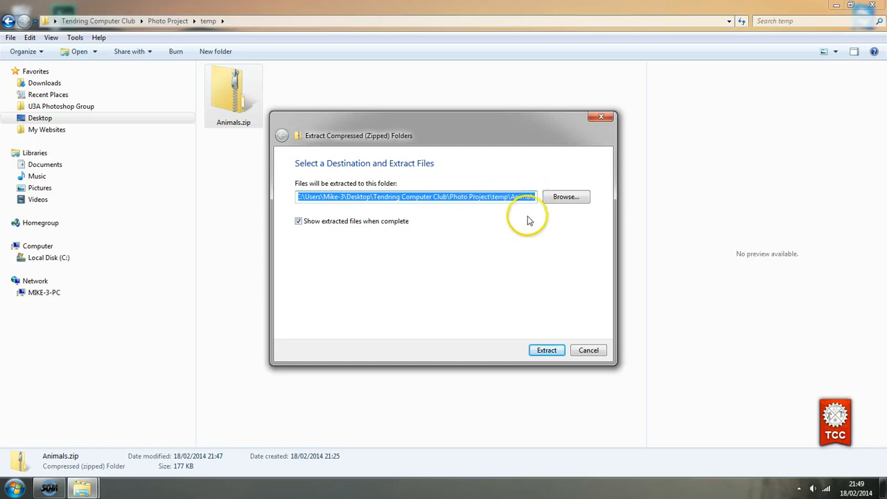
left_click(546, 351)
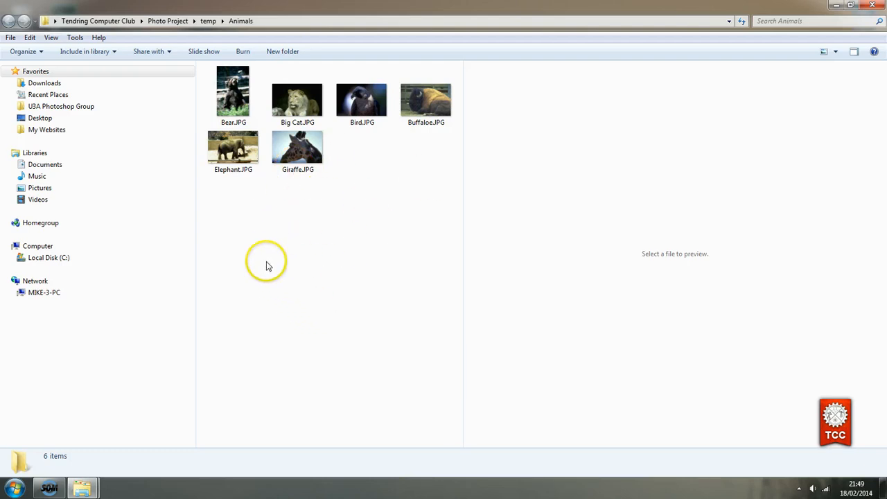
left_click(210, 22)
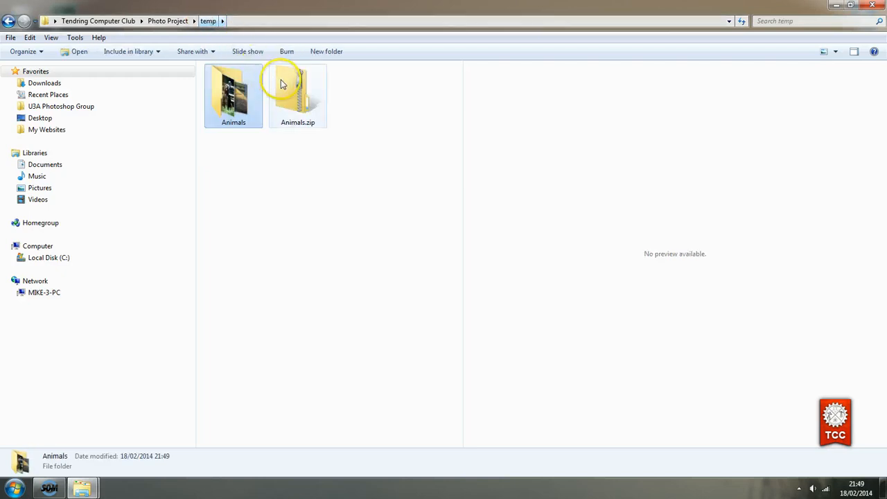
left_click(297, 102)
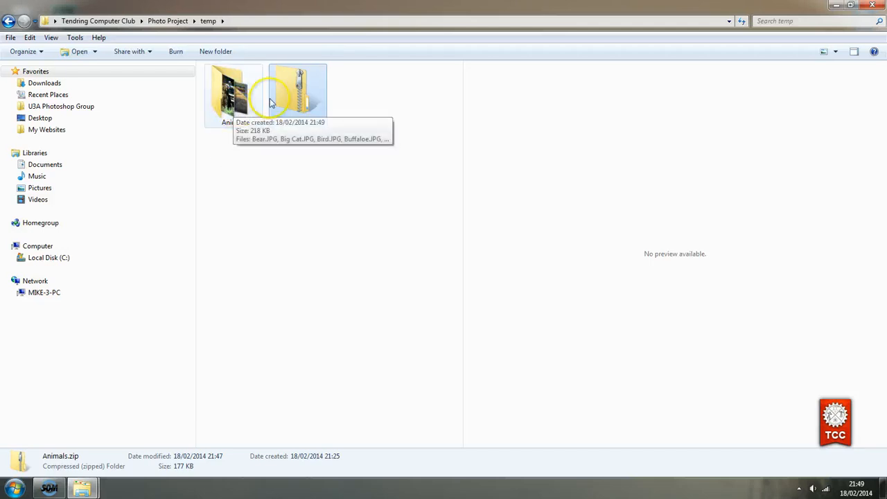
double_click(233, 90)
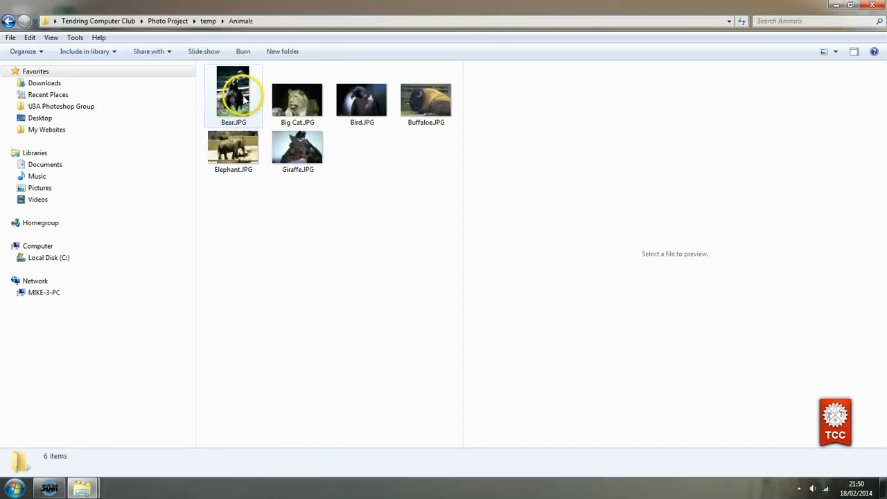